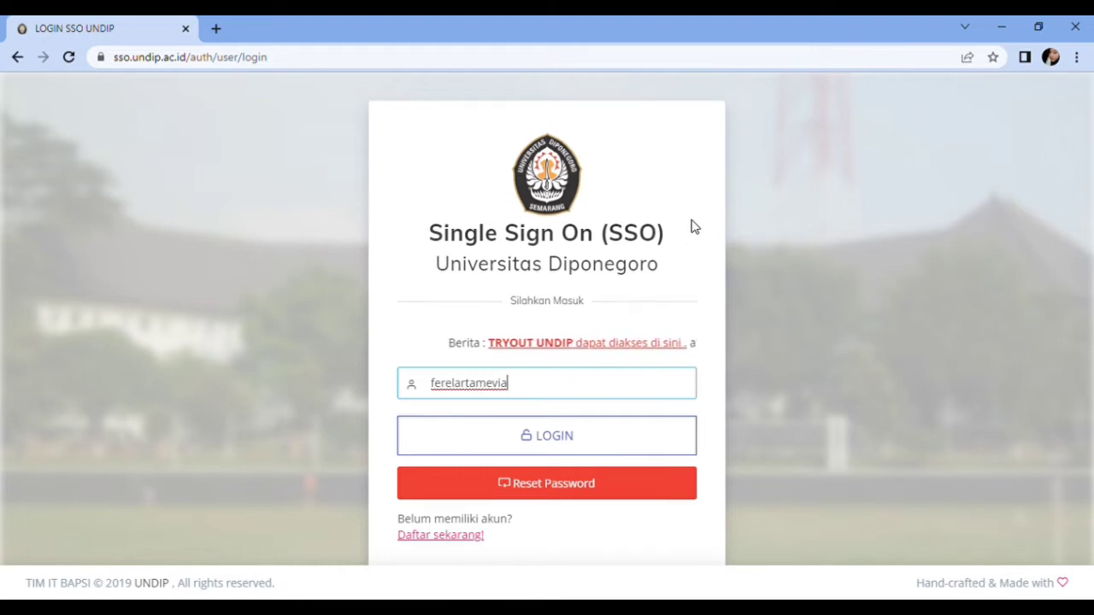
Log in to the SSO portal and open the Jurnal yang dilanggan Undip resource from the dashboard.
left_click(588, 437)
scroll(359, 166, "down", 8)
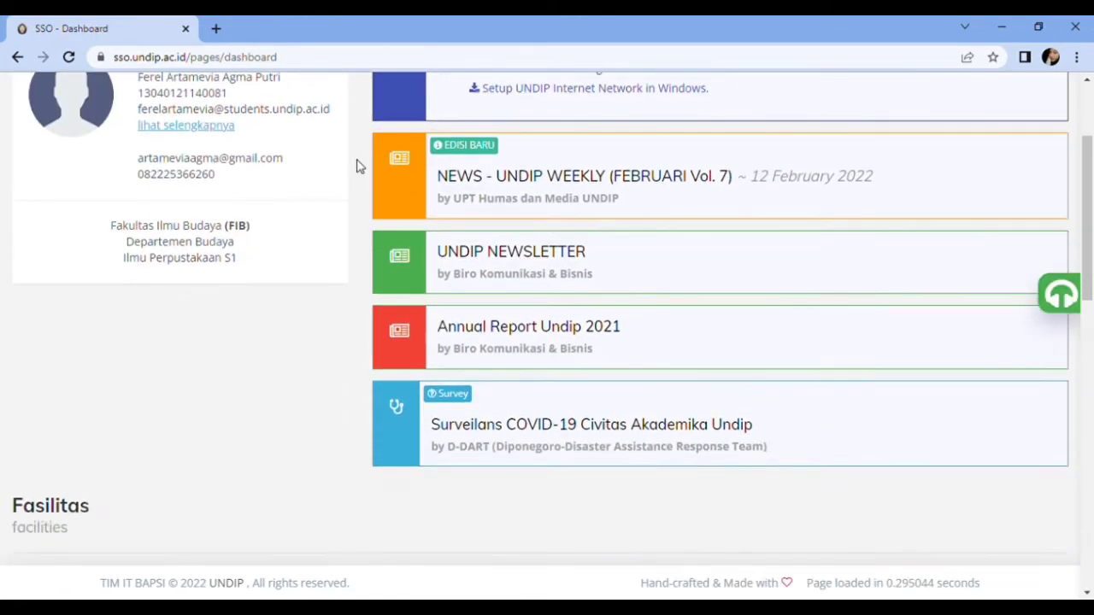
scroll(359, 166, "down", 4)
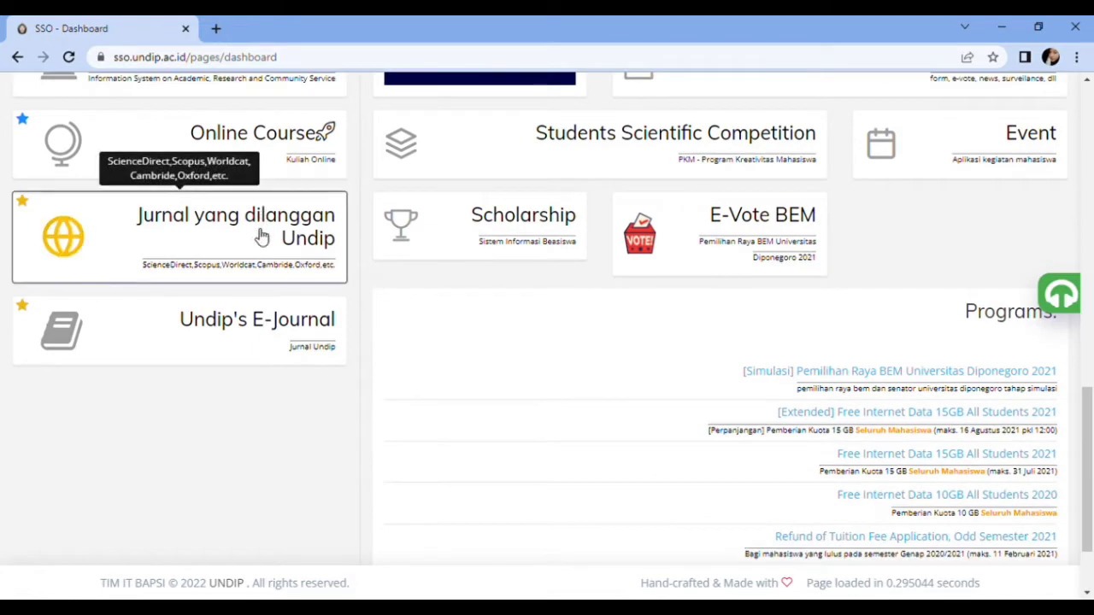
left_click(304, 233)
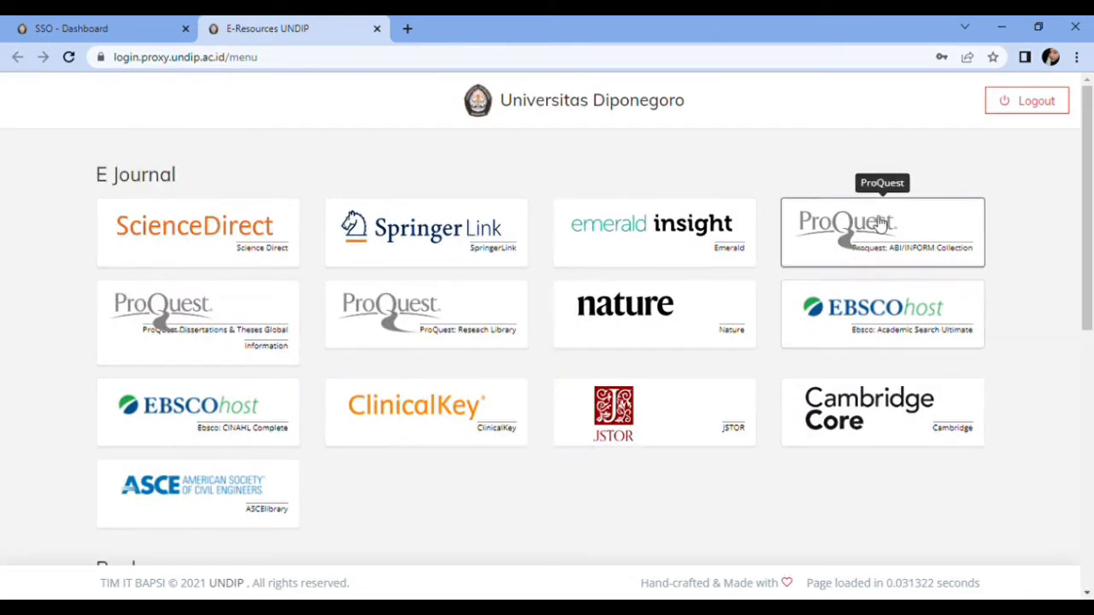
Open Emerald Insight from the E Journal resources and look over its home page.
left_click(703, 240)
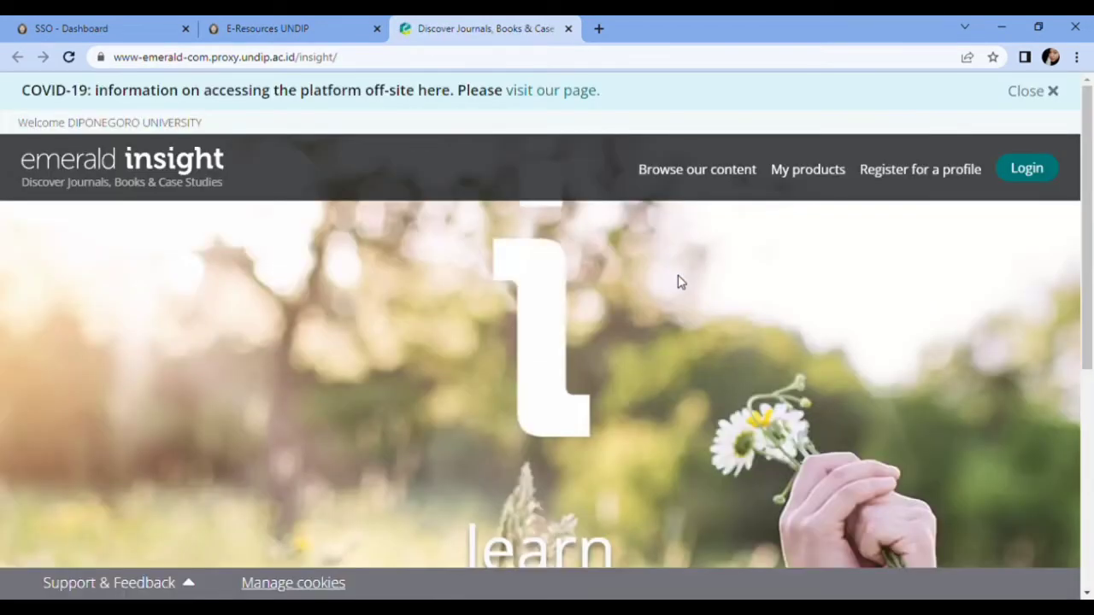
scroll(681, 282, "down", 3)
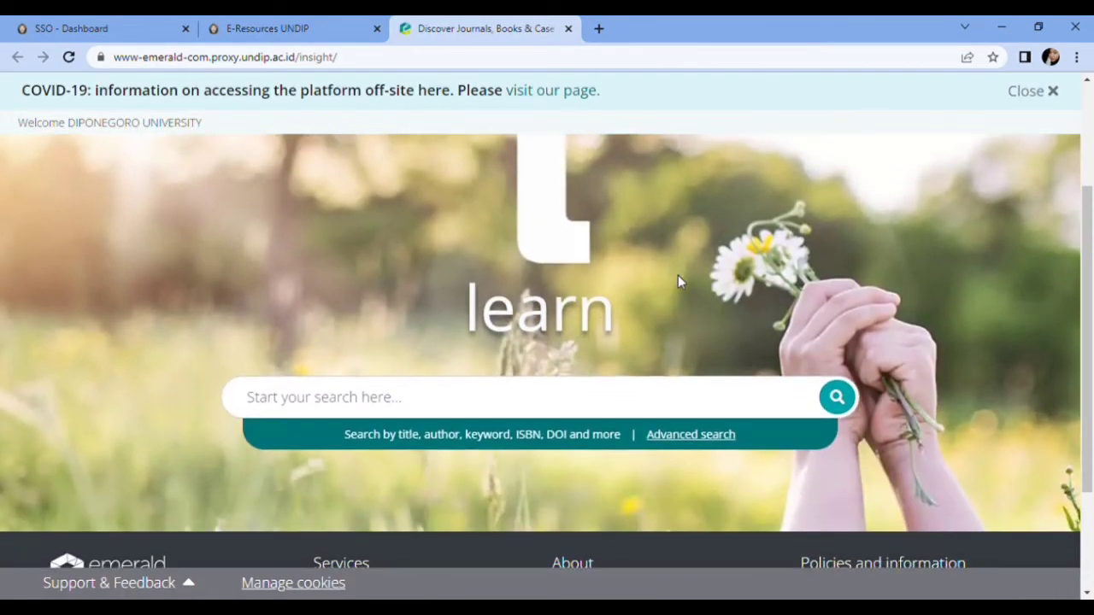
scroll(678, 281, "down", 1)
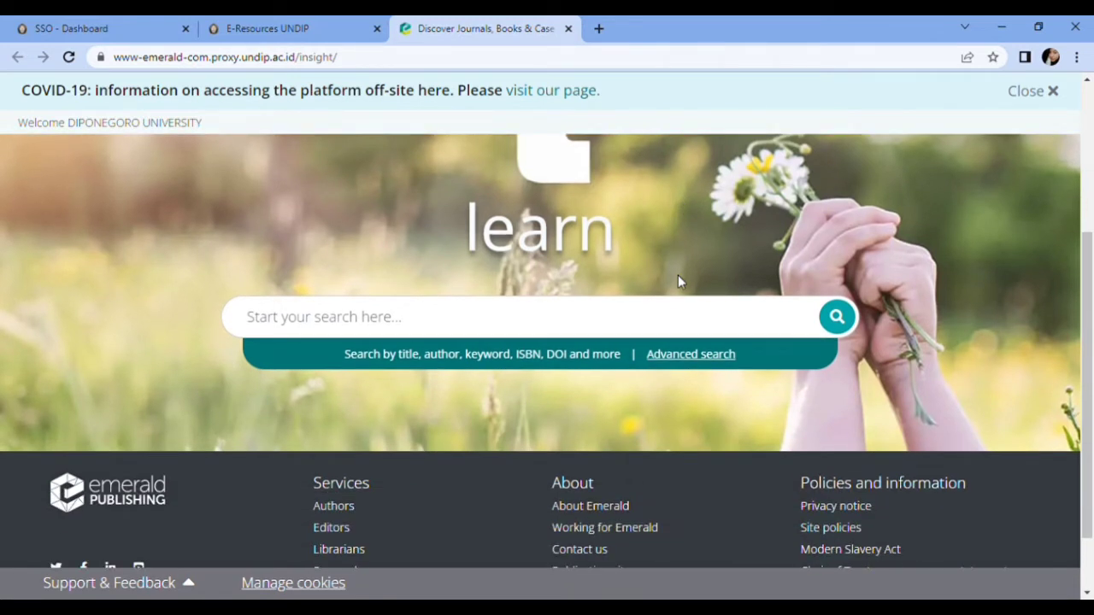
scroll(678, 275, "up", 4)
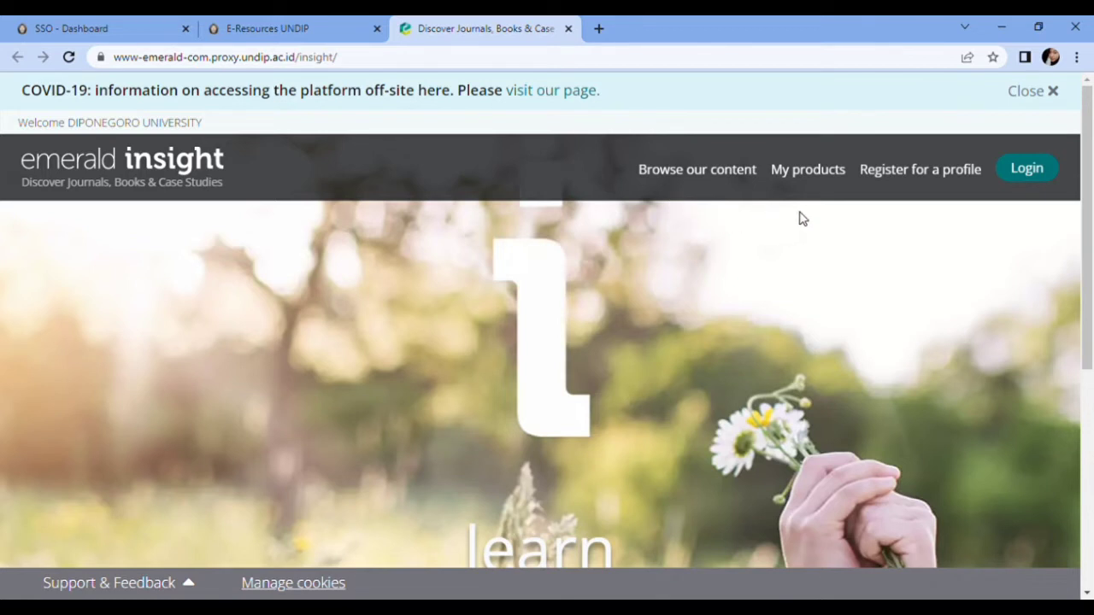
Open the Books and journals section of the browsable content and examine its listed titles and filters.
left_click(707, 177)
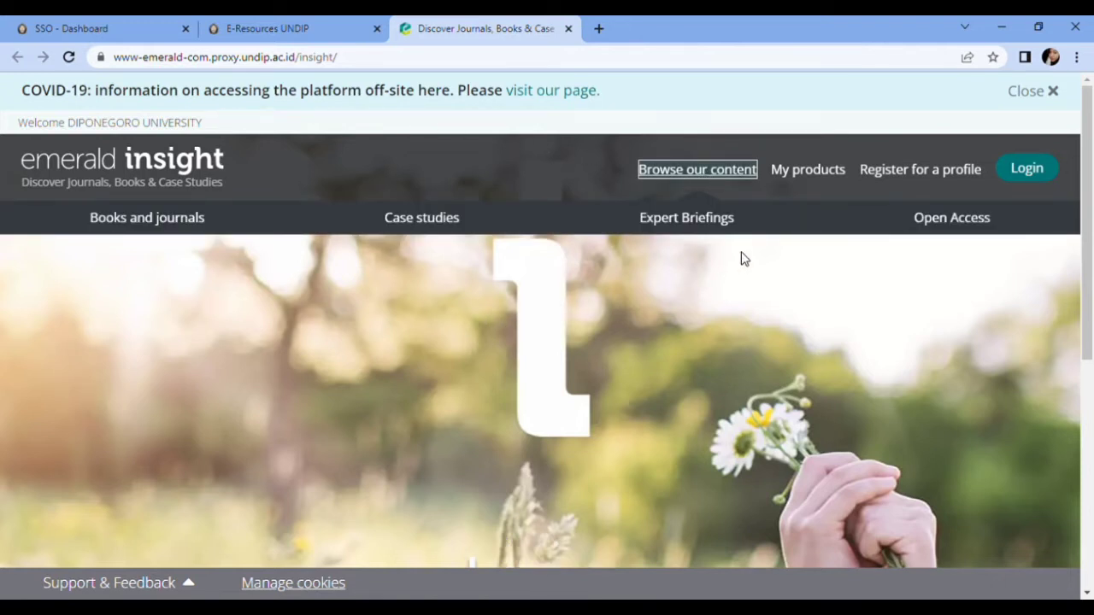
left_click(193, 219)
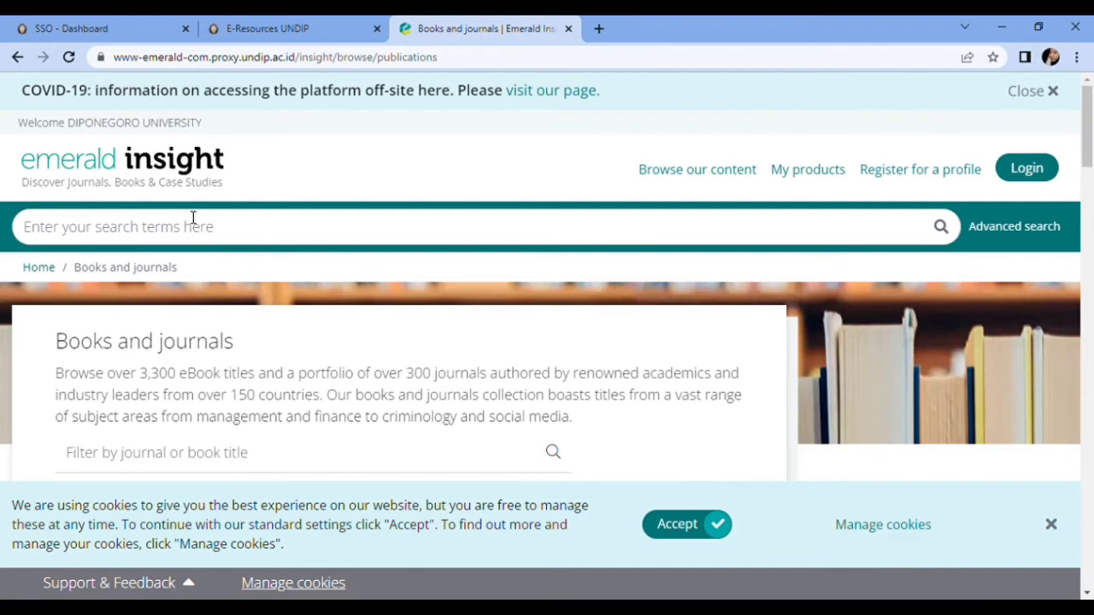
scroll(193, 218, "down", 3)
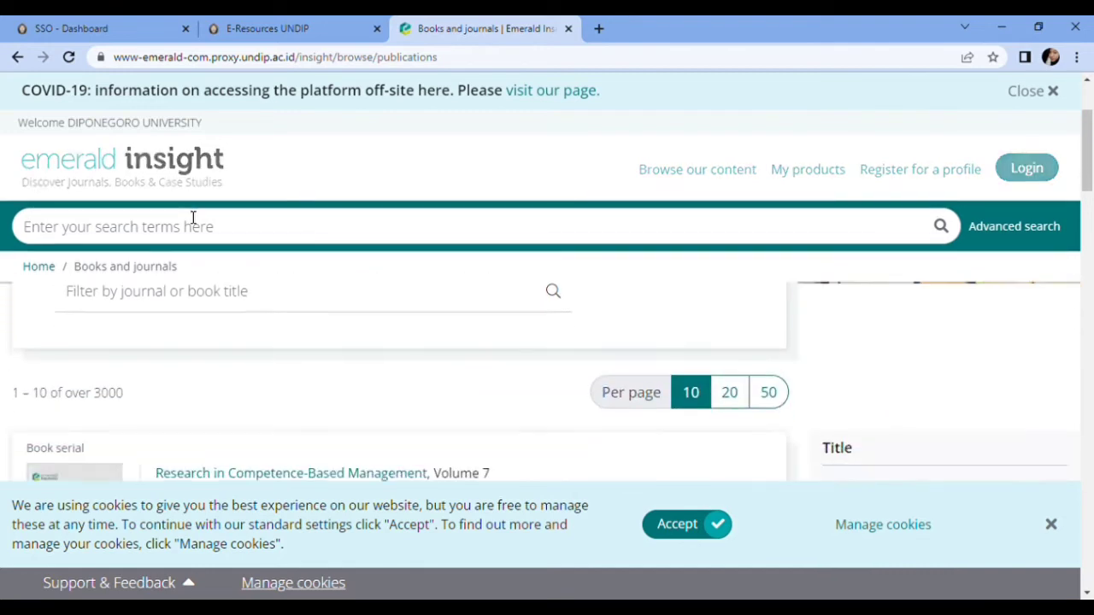
scroll(216, 262, "down", 1)
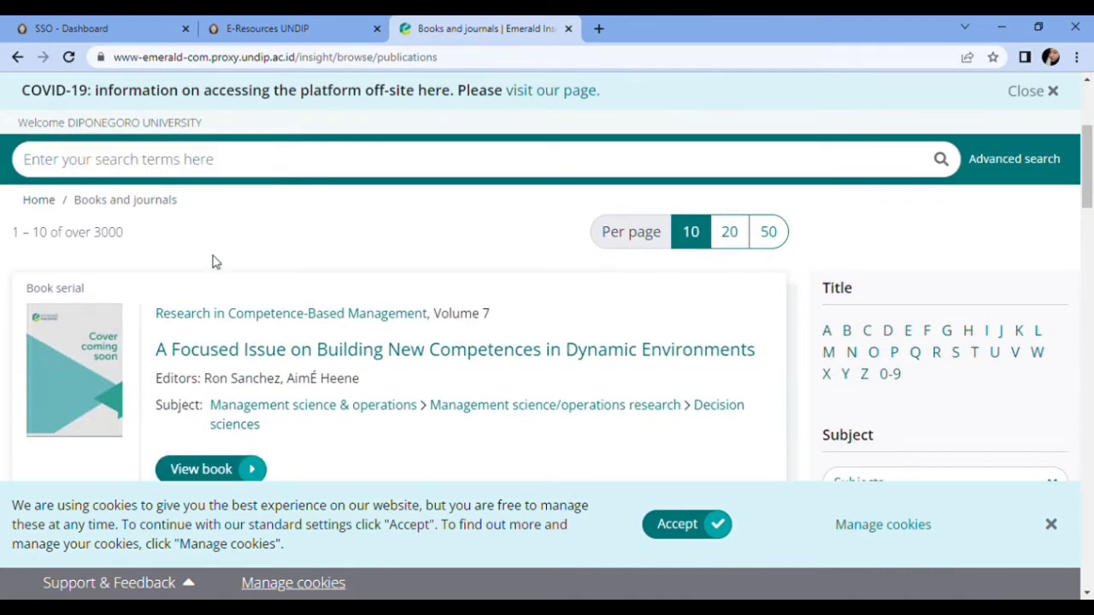
scroll(215, 262, "down", 2)
scroll(219, 264, "down", 2)
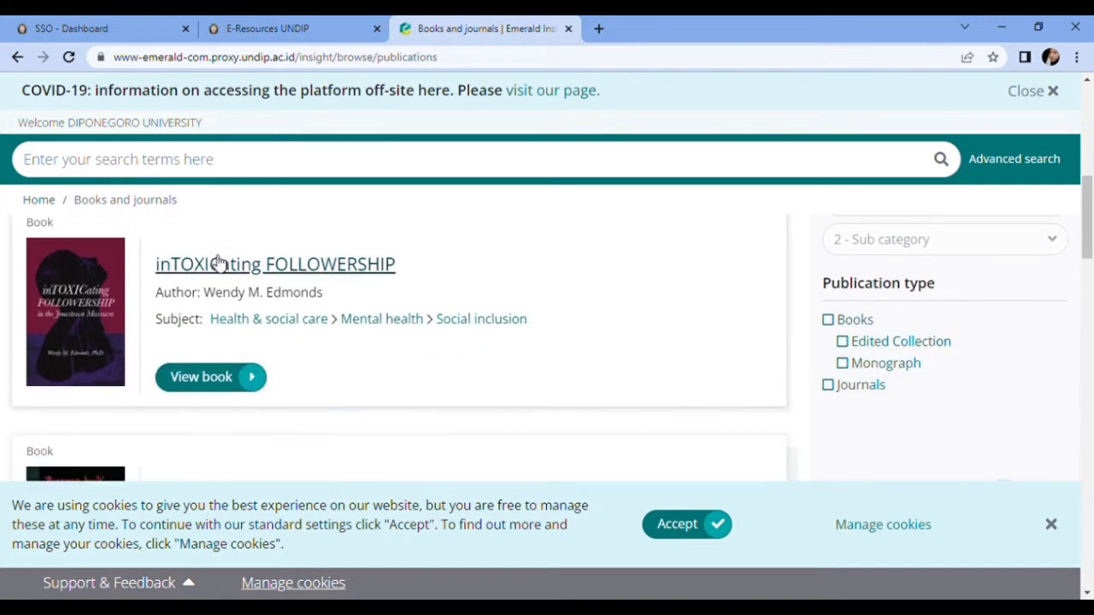
scroll(217, 263, "down", 2)
scroll(215, 262, "down", 3)
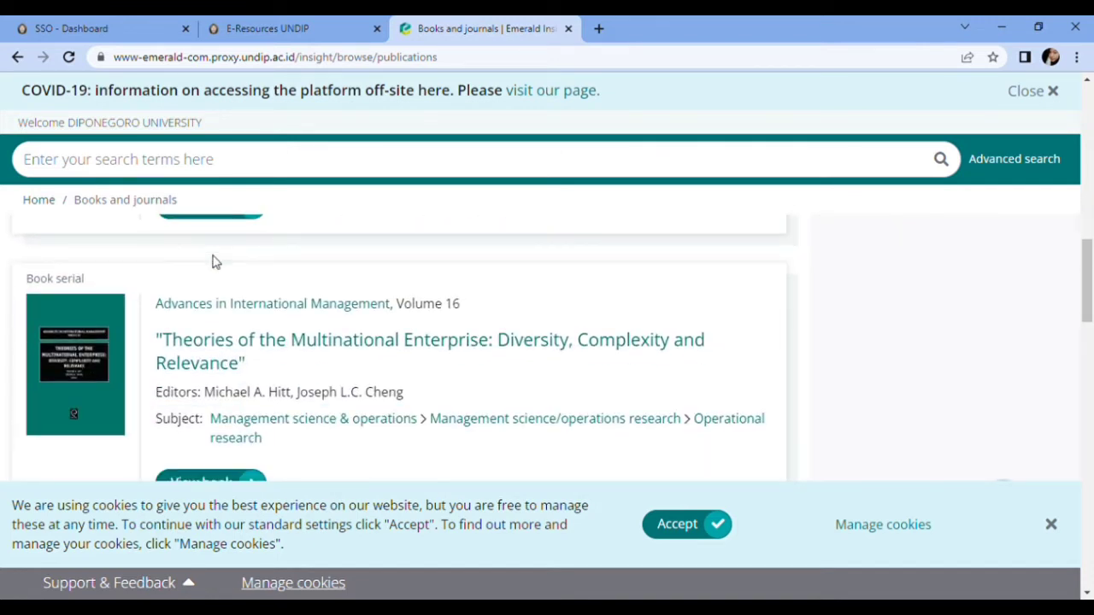
scroll(218, 262, "down", 1)
scroll(219, 262, "down", 3)
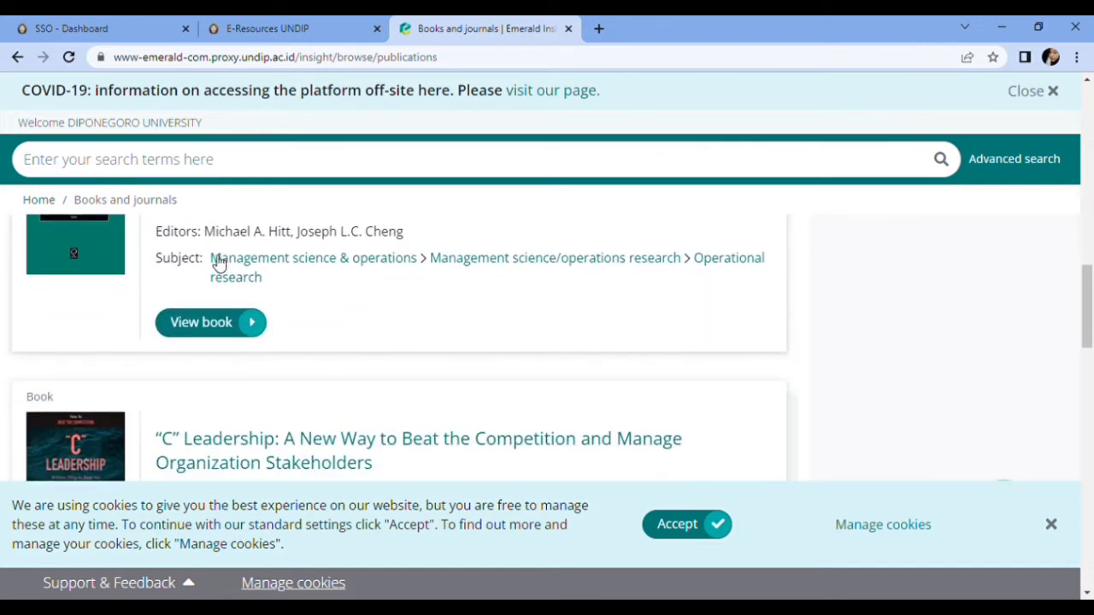
scroll(219, 263, "down", 2)
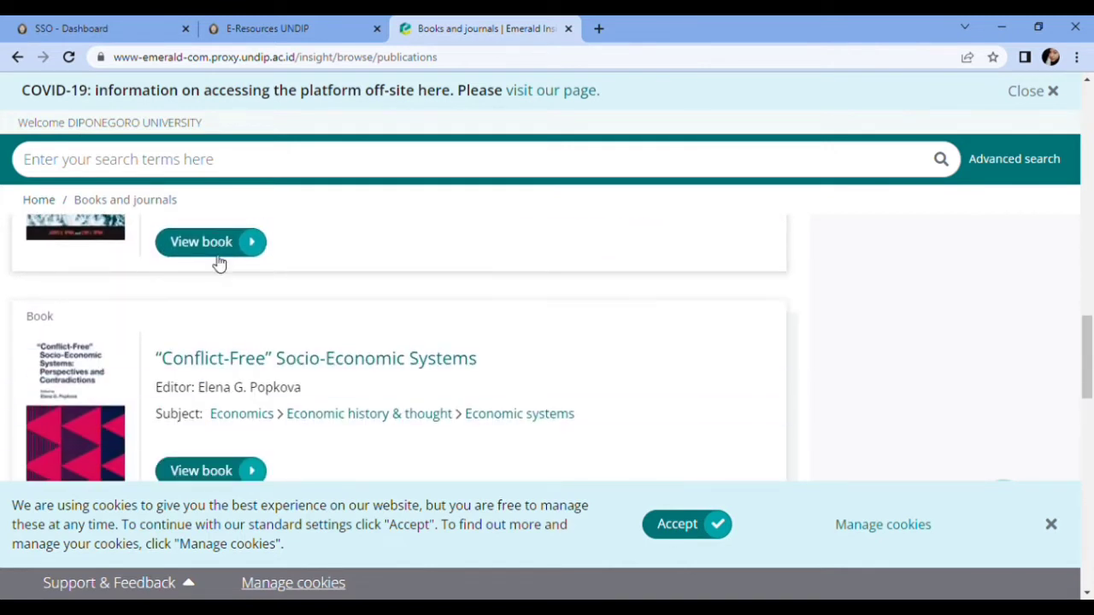
scroll(219, 264, "down", 2)
scroll(219, 264, "down", 5)
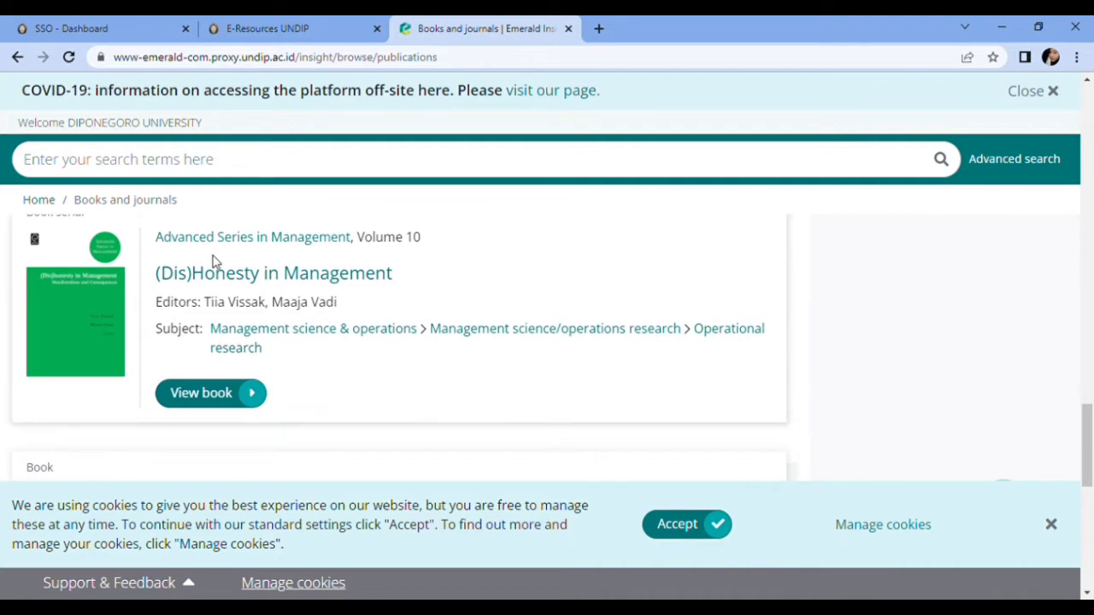
scroll(214, 262, "up", 9)
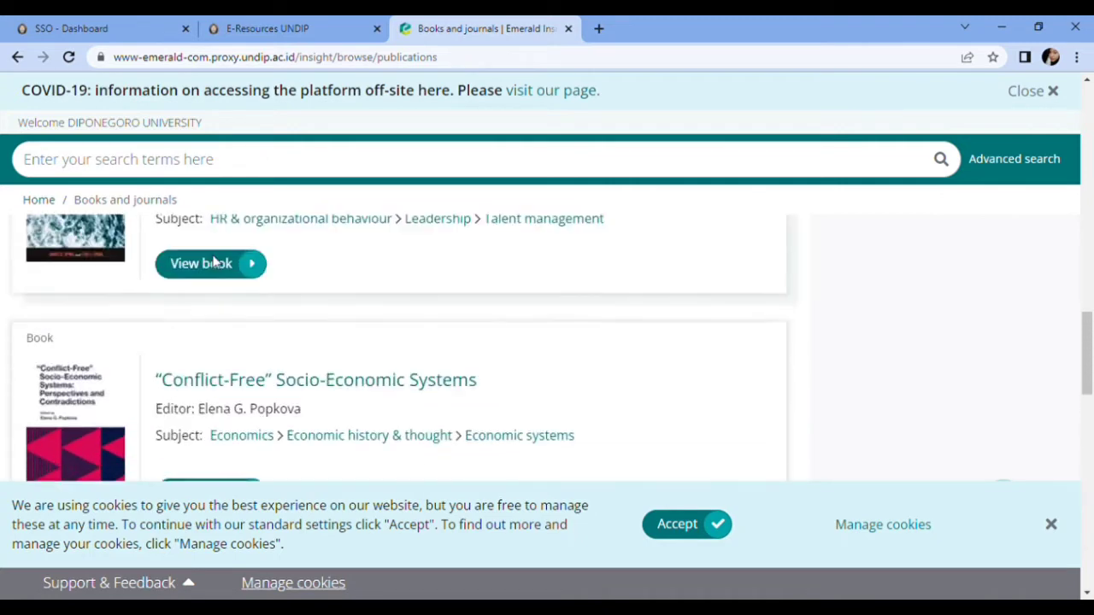
scroll(215, 261, "up", 5)
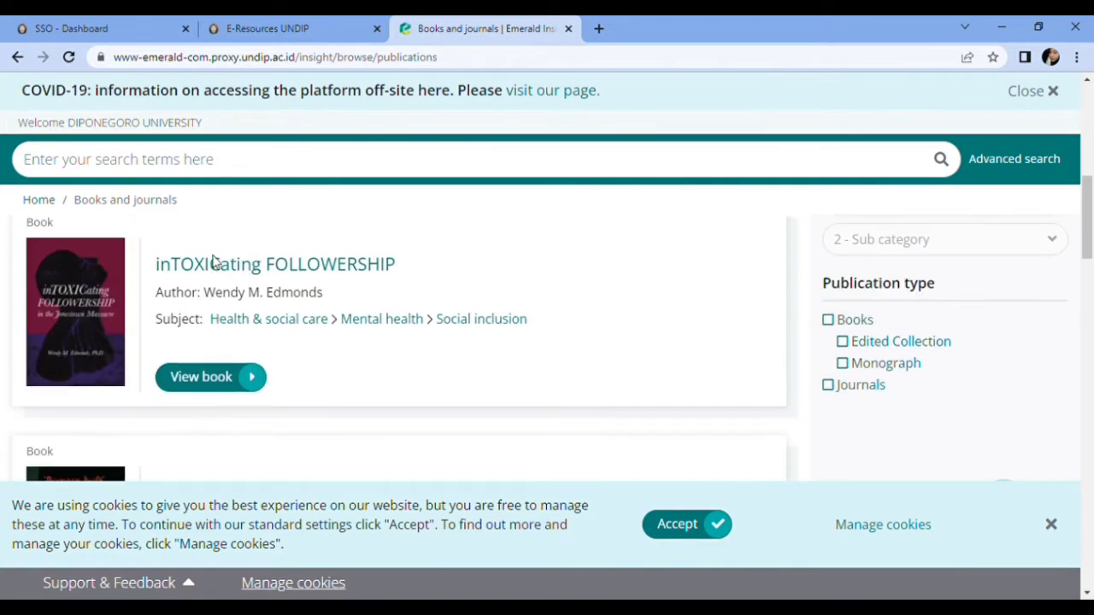
scroll(214, 260, "up", 8)
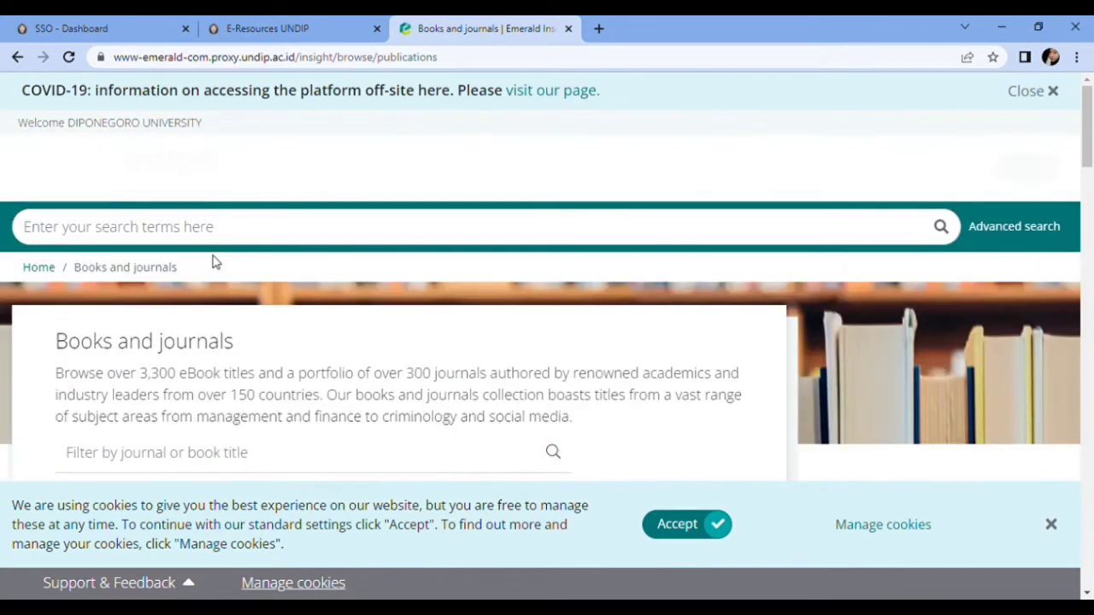
Open the Case studies section and examine its case collections and licensed case partners.
left_click(421, 218)
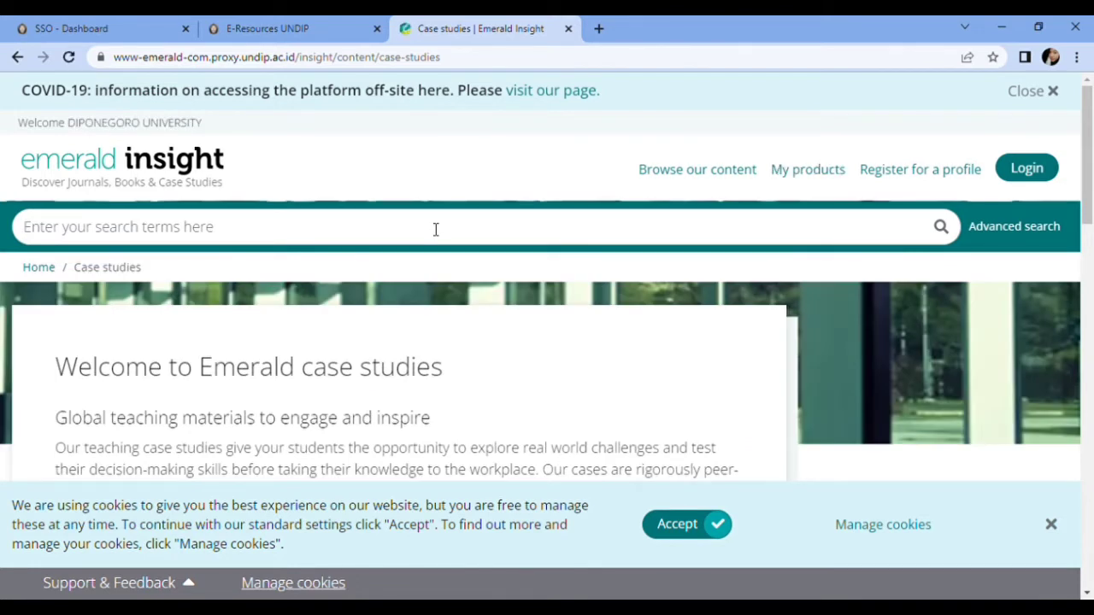
scroll(431, 228, "down", 1)
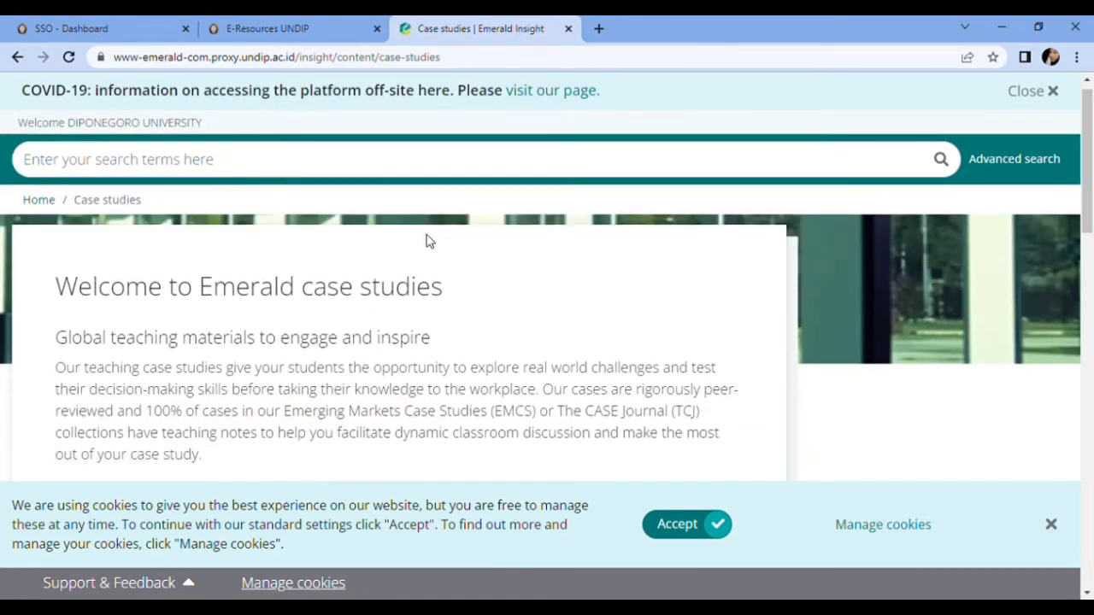
scroll(429, 241, "down", 1)
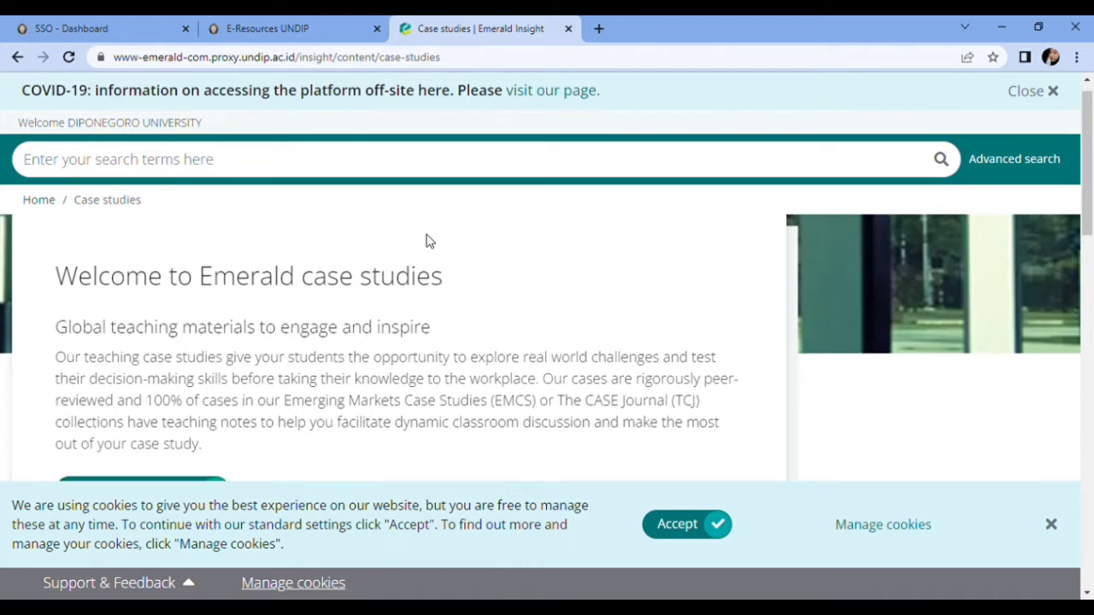
scroll(429, 241, "down", 2)
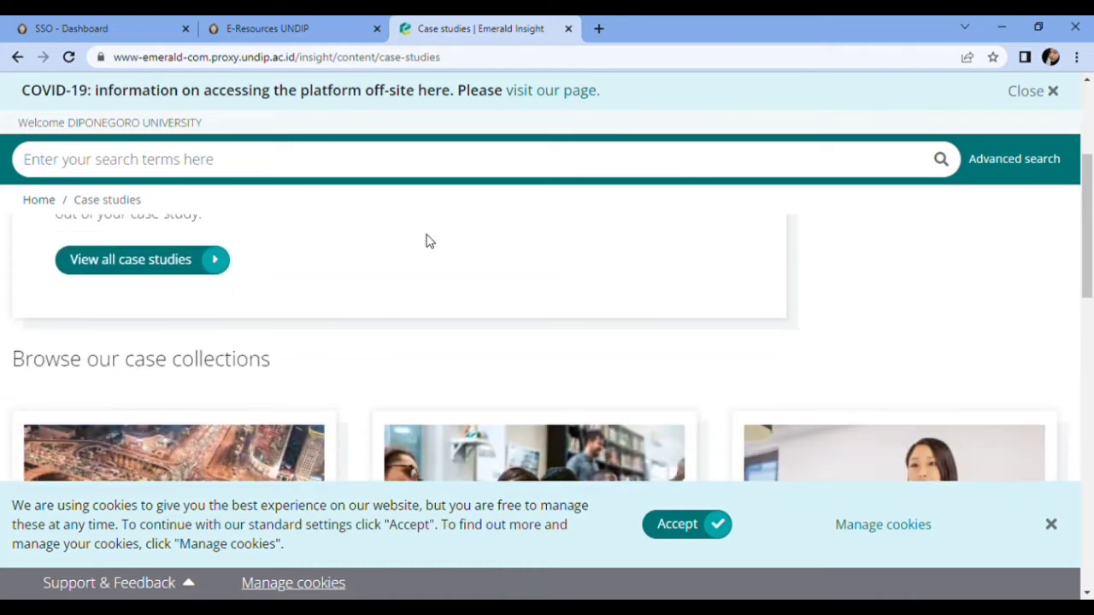
scroll(429, 241, "down", 1)
scroll(429, 241, "down", 2)
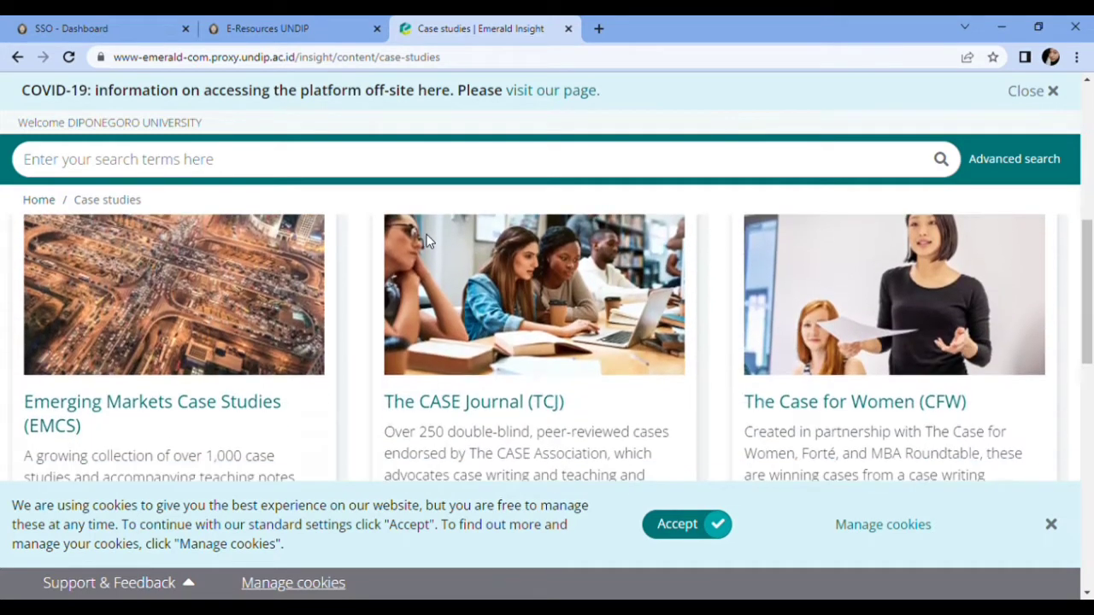
scroll(428, 241, "down", 1)
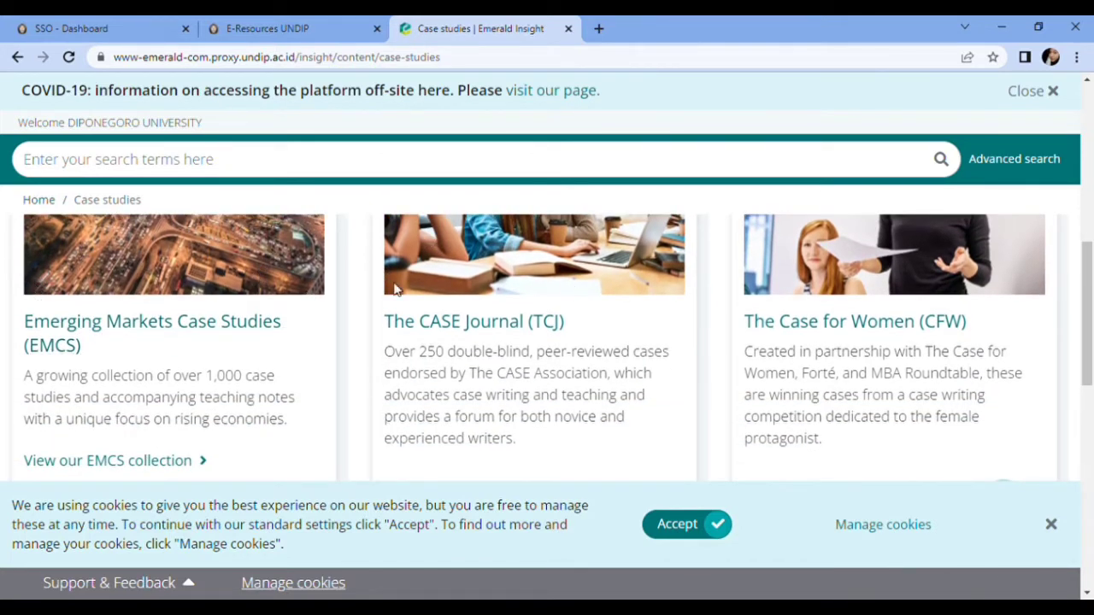
scroll(624, 335, "down", 2)
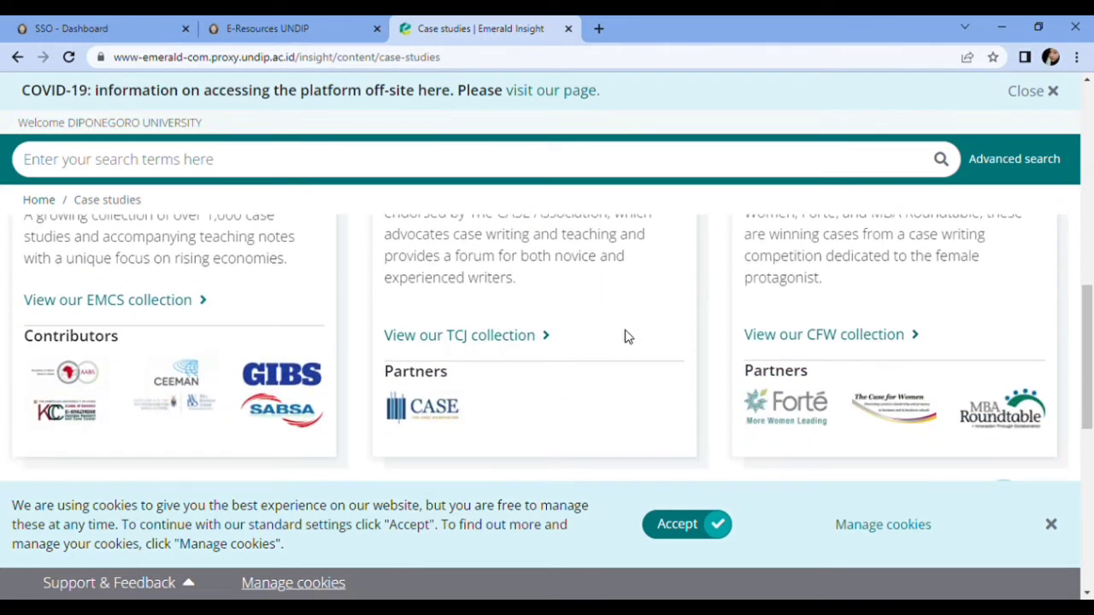
scroll(624, 335, "down", 6)
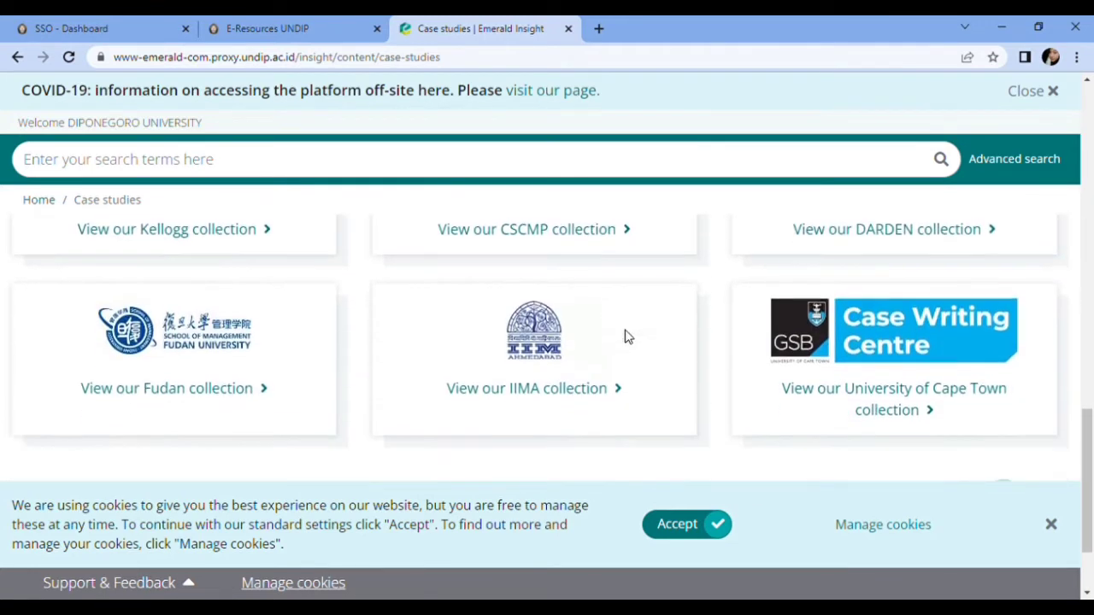
scroll(624, 335, "down", 2)
scroll(624, 335, "up", 8)
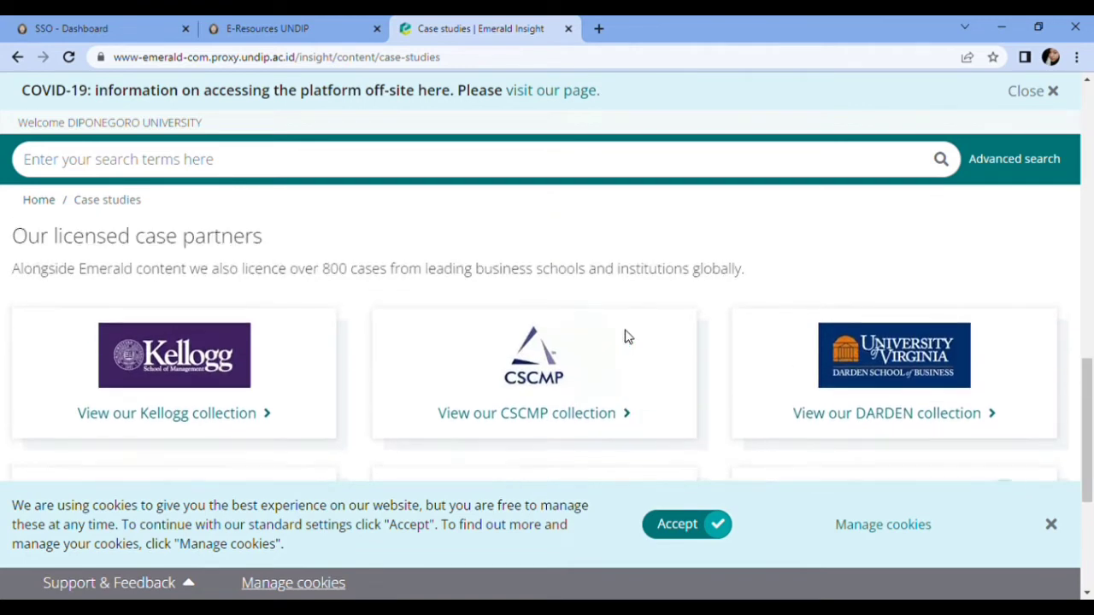
scroll(625, 335, "up", 6)
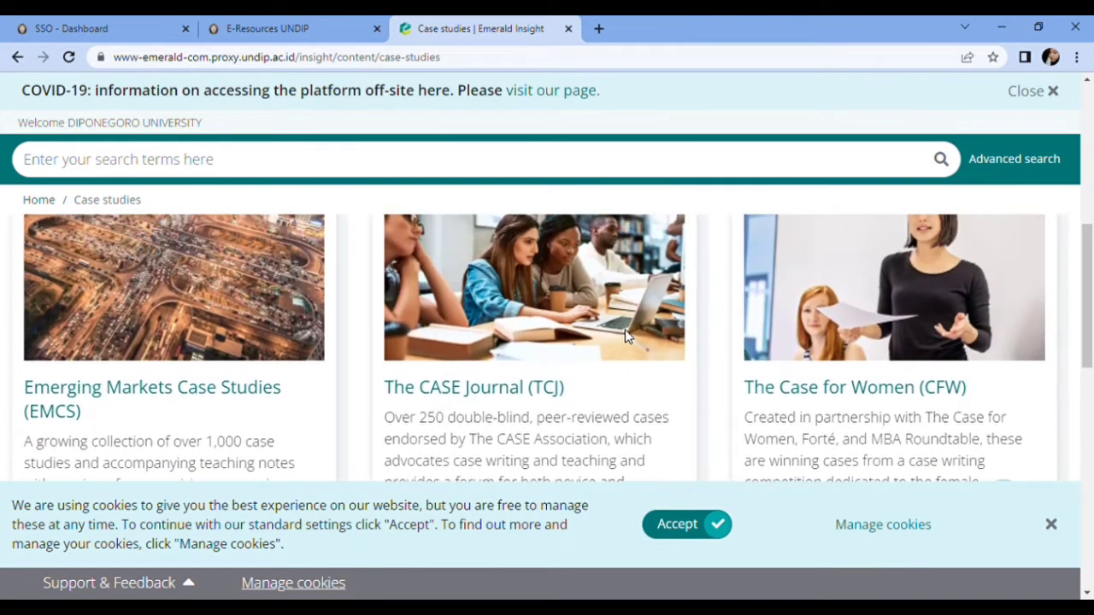
scroll(625, 336, "up", 4)
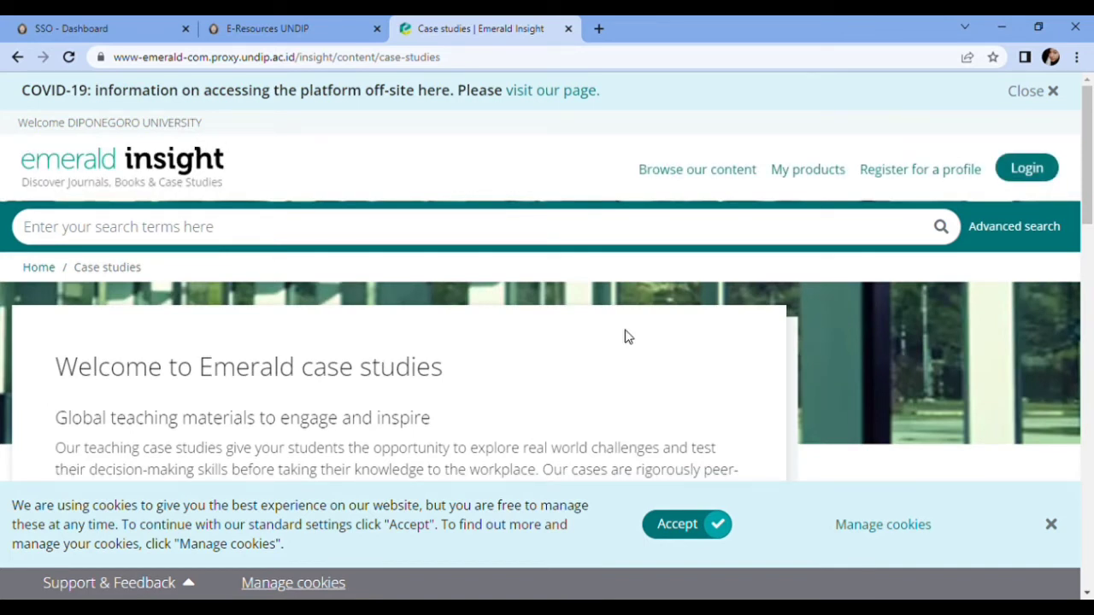
Open the Expert Briefings section of the browsable content and examine its latest daily briefings.
left_click(697, 169)
left_click(733, 221)
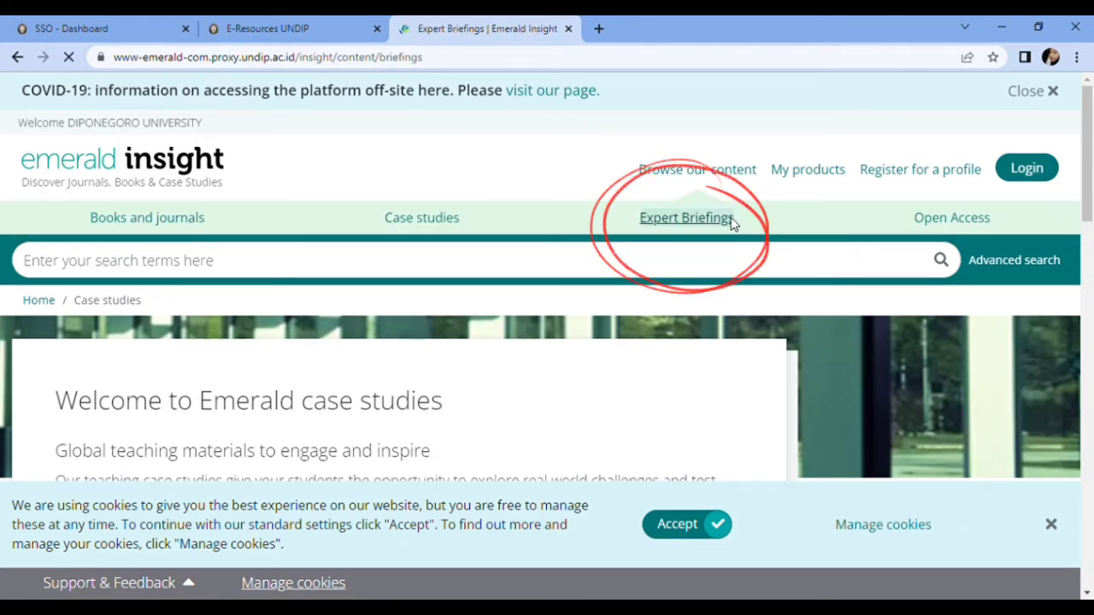
scroll(542, 305, "down", 1)
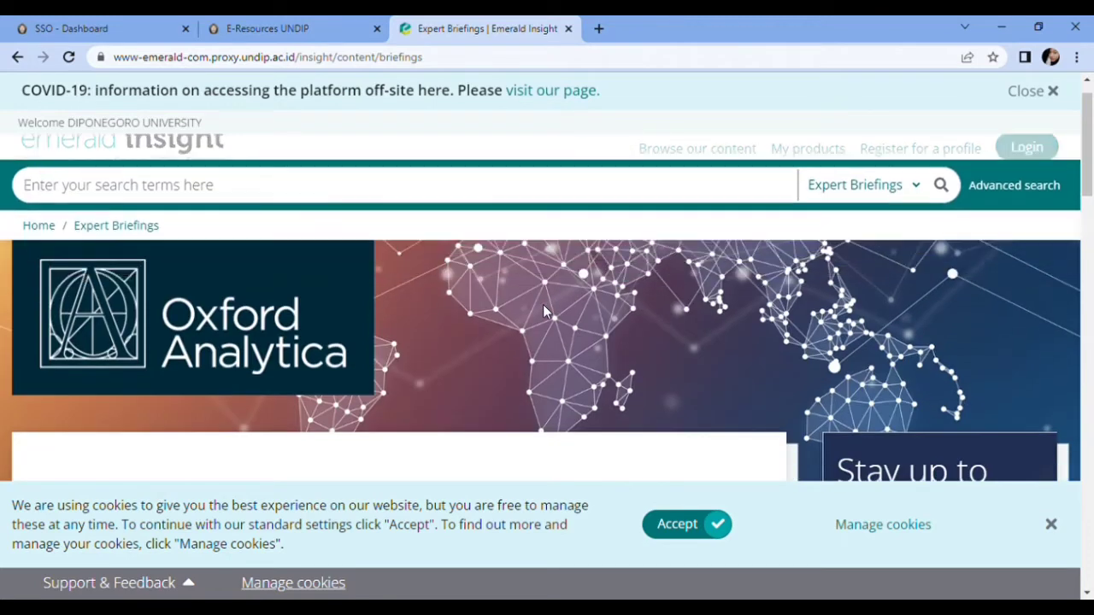
scroll(543, 305, "down", 2)
scroll(547, 312, "down", 2)
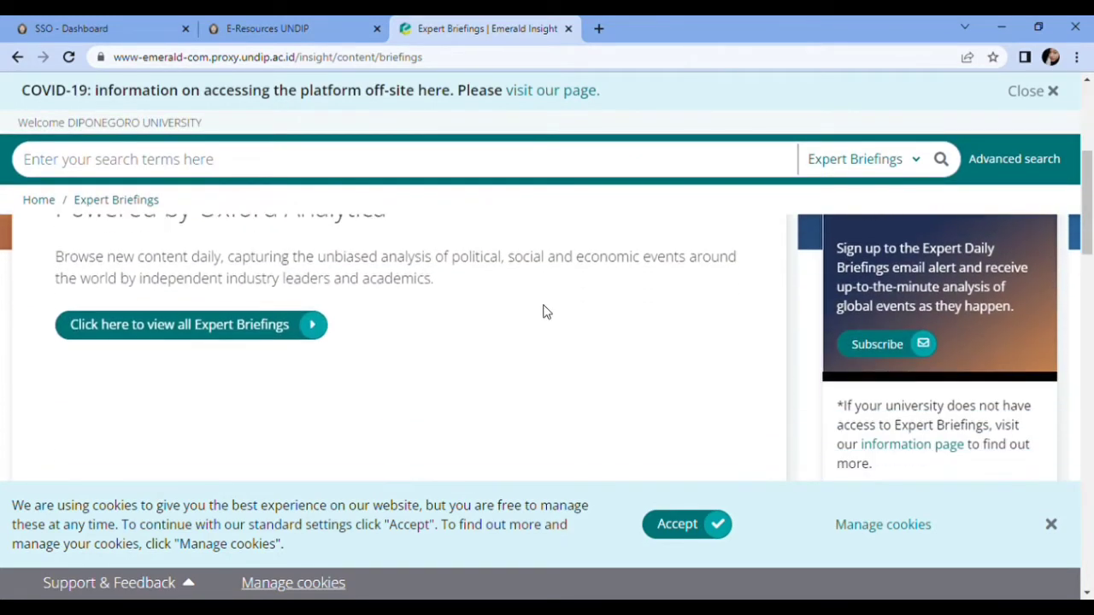
scroll(547, 312, "down", 4)
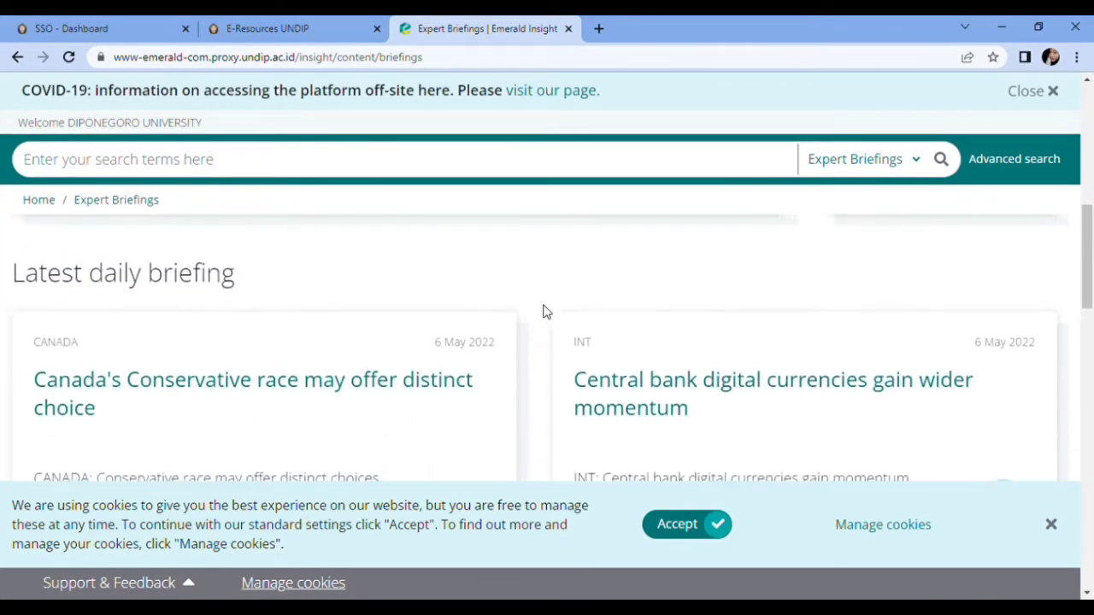
scroll(547, 312, "down", 4)
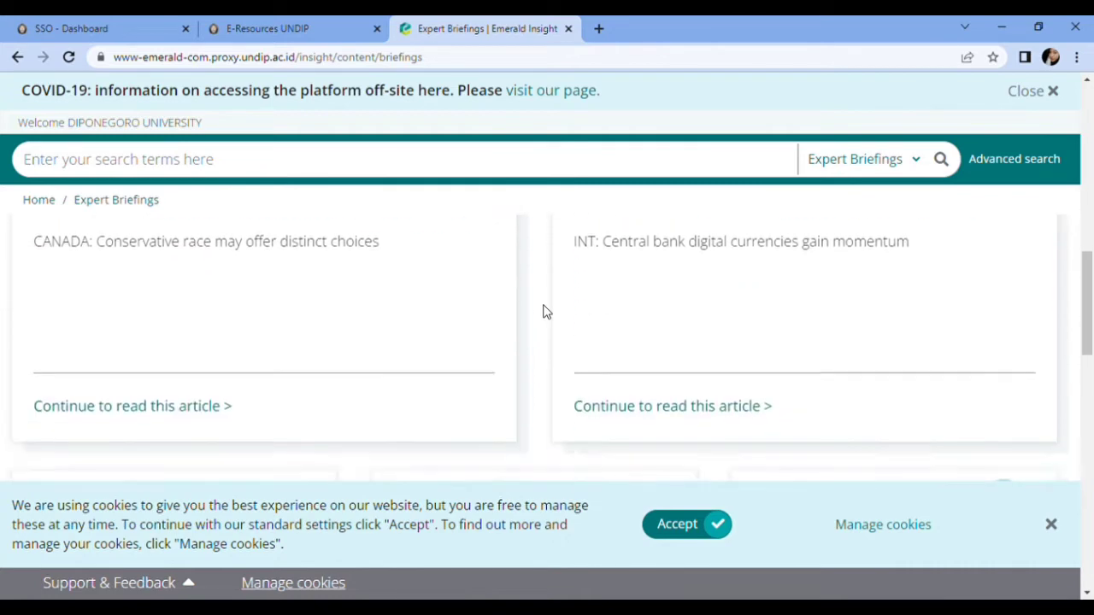
scroll(547, 312, "down", 3)
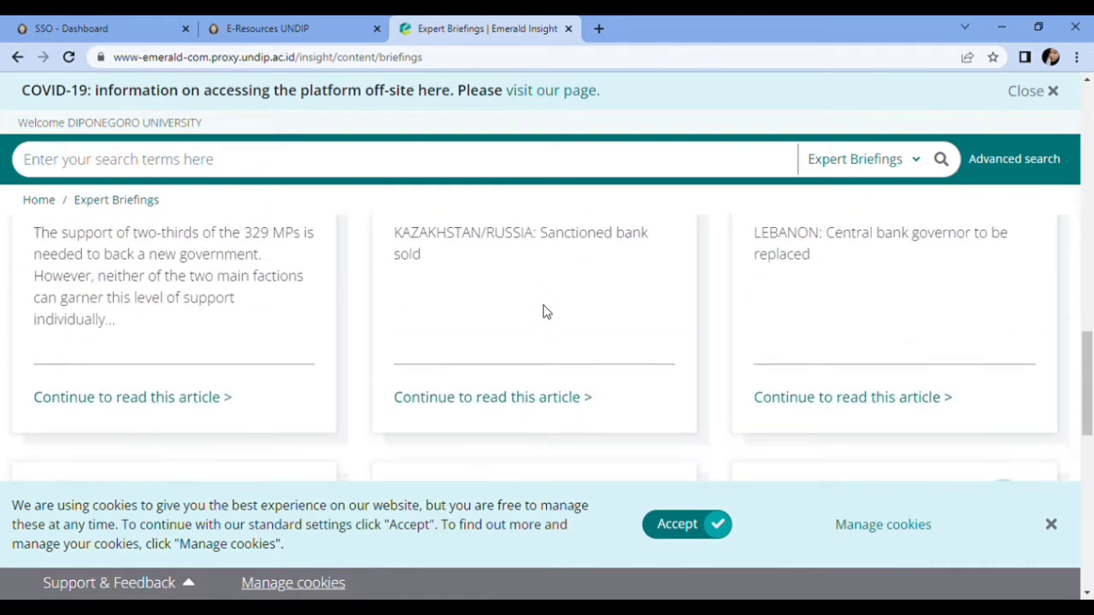
scroll(547, 312, "down", 3)
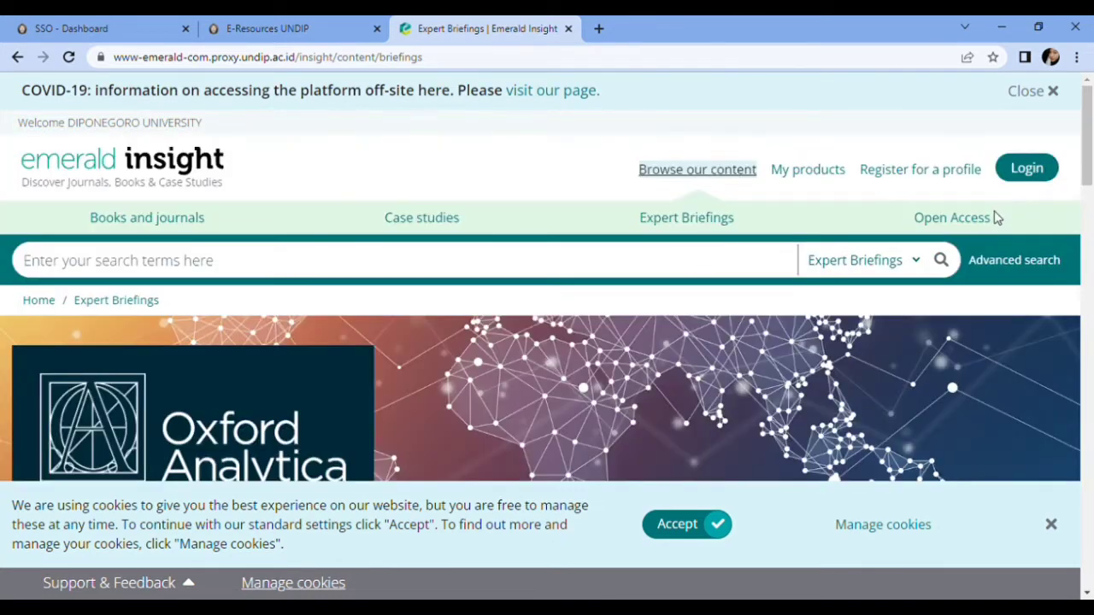
Open the Open Access section and examine its benefits, policies and open access journals, books and research content.
left_click(991, 220)
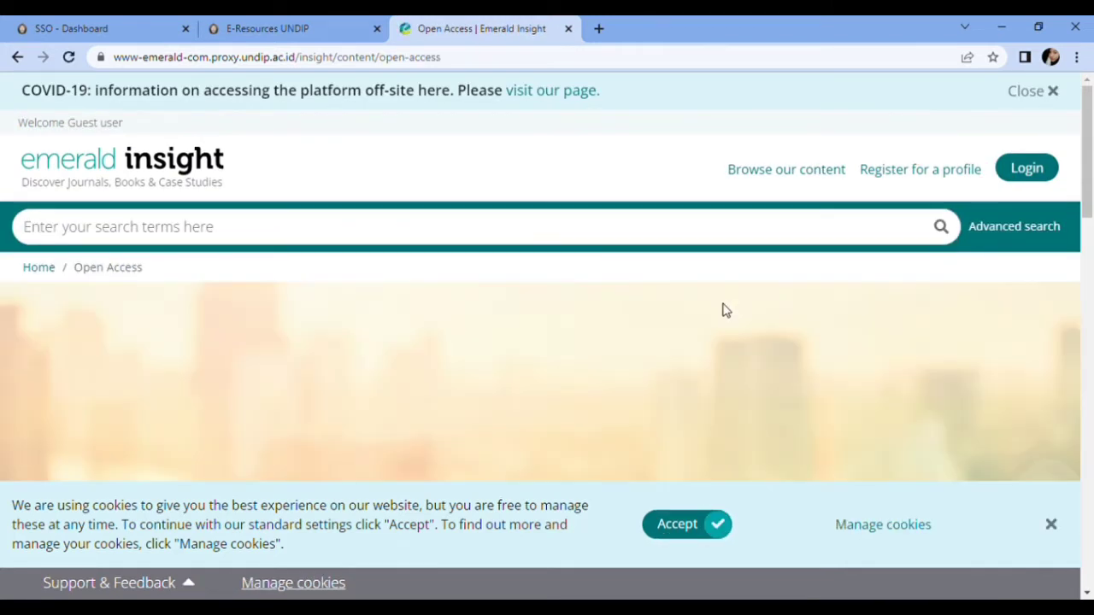
scroll(721, 314, "down", 1)
scroll(720, 314, "down", 2)
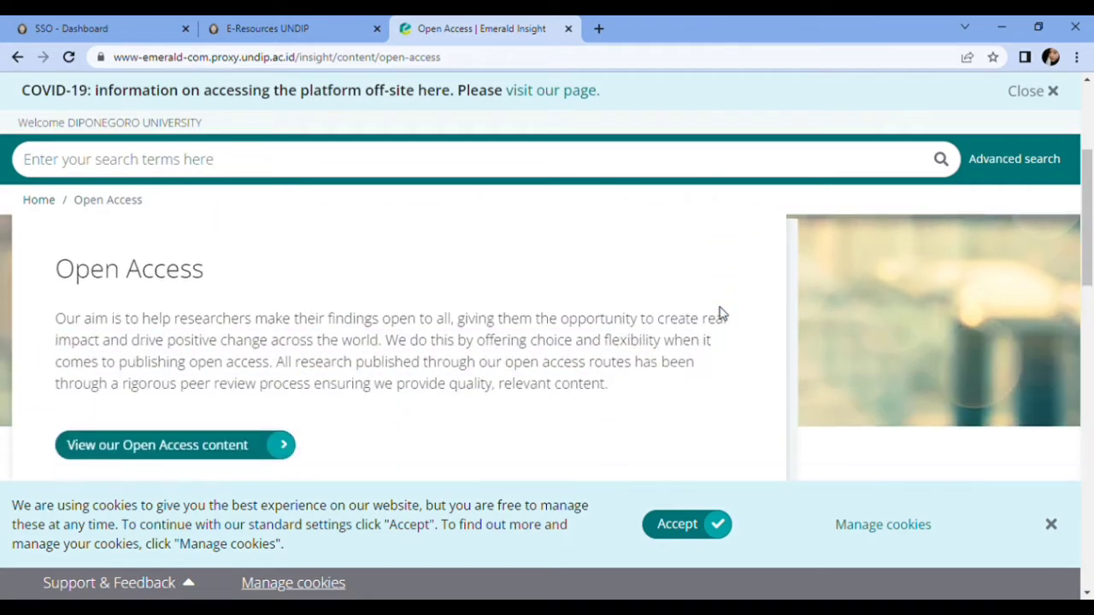
scroll(727, 313, "down", 1)
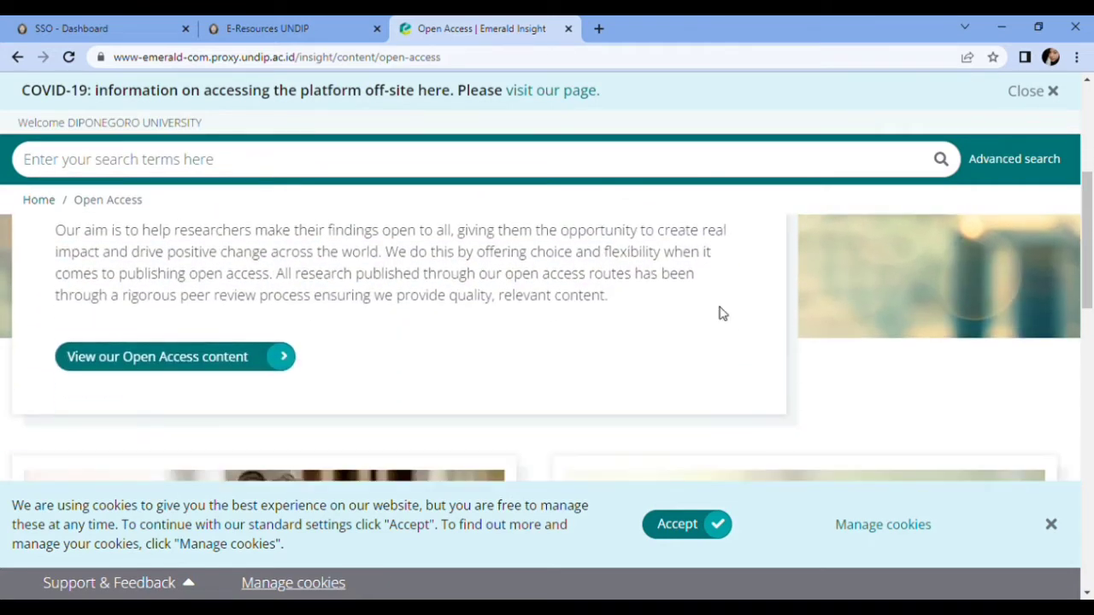
scroll(721, 313, "down", 2)
scroll(721, 314, "down", 2)
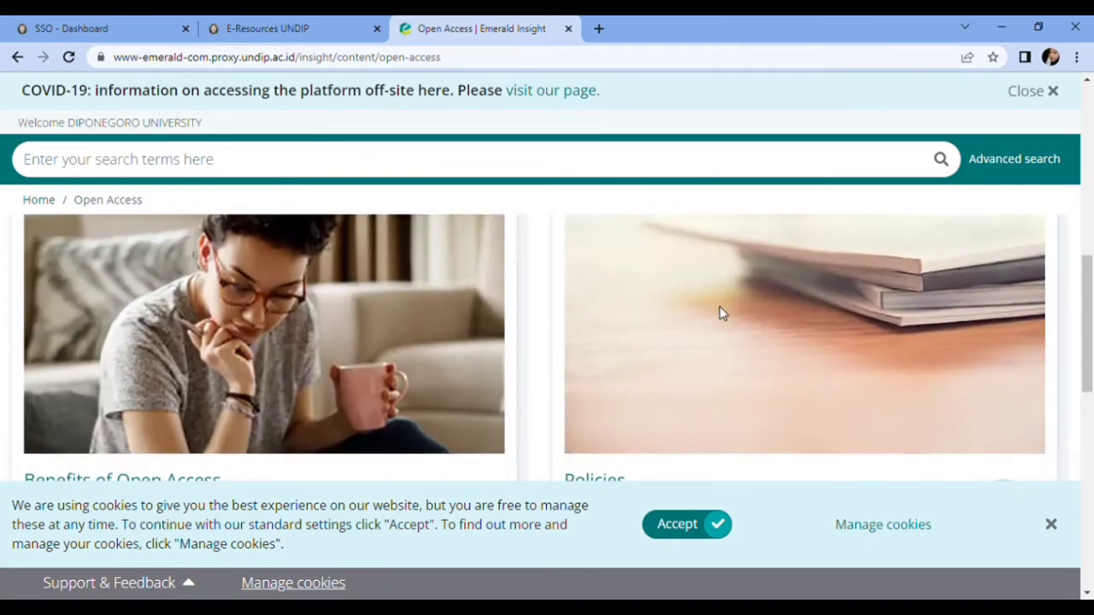
scroll(721, 314, "down", 2)
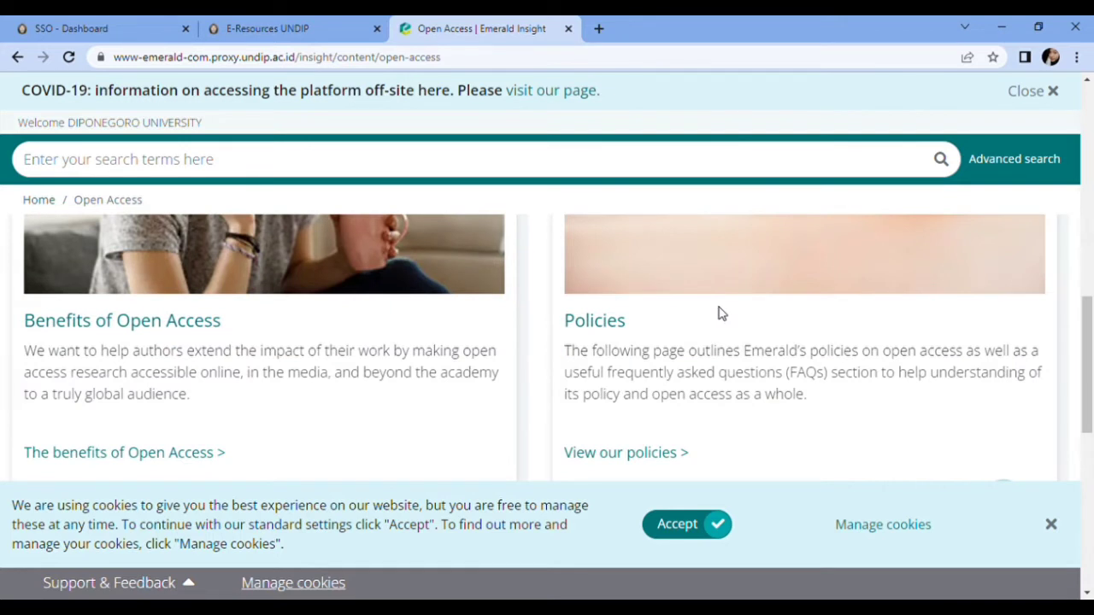
scroll(720, 314, "down", 1)
scroll(722, 313, "down", 2)
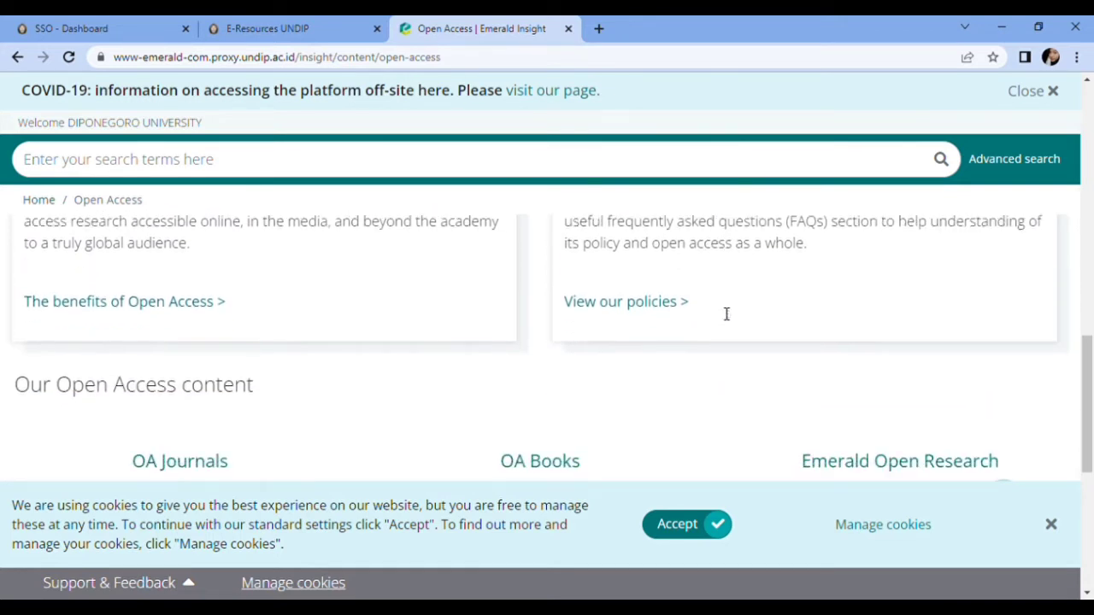
scroll(721, 313, "down", 1)
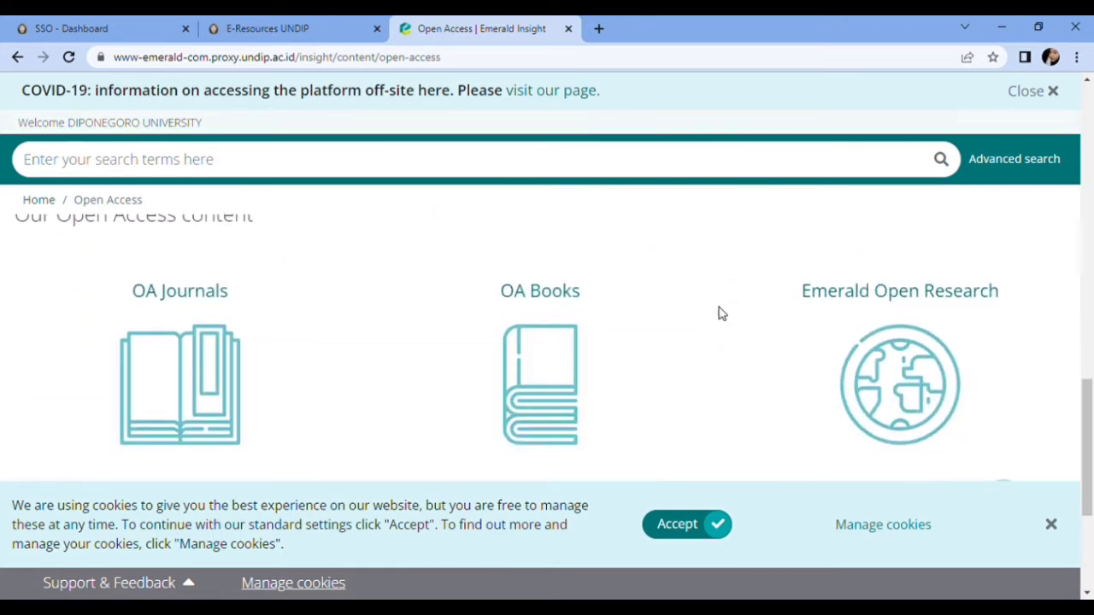
scroll(721, 314, "down", 1)
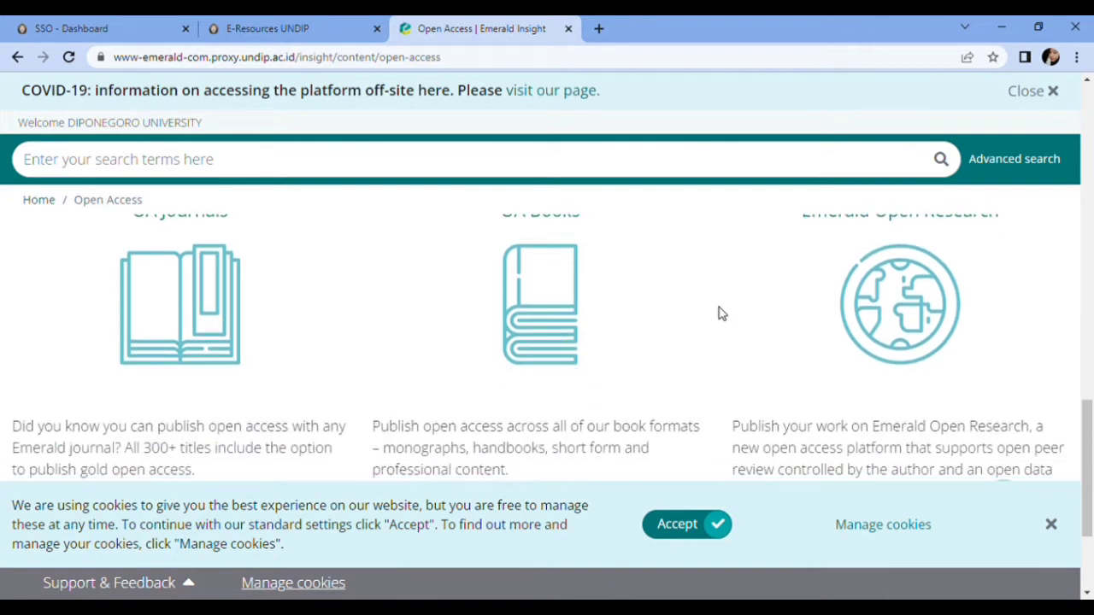
scroll(720, 314, "up", 5)
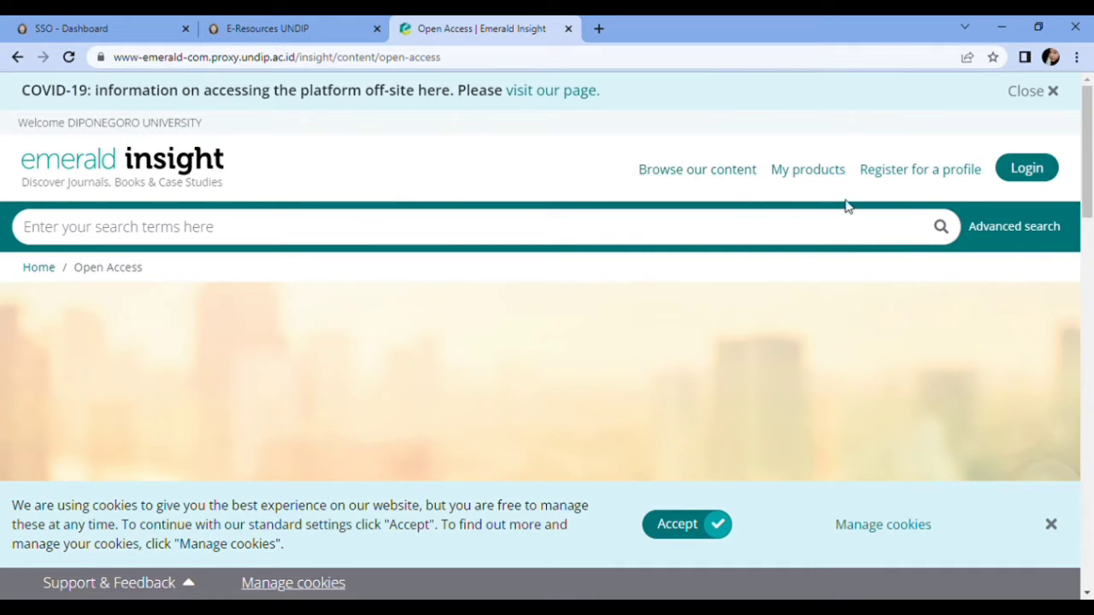
Open the My products page and look over the collections listed for Diponegoro University.
left_click(822, 178)
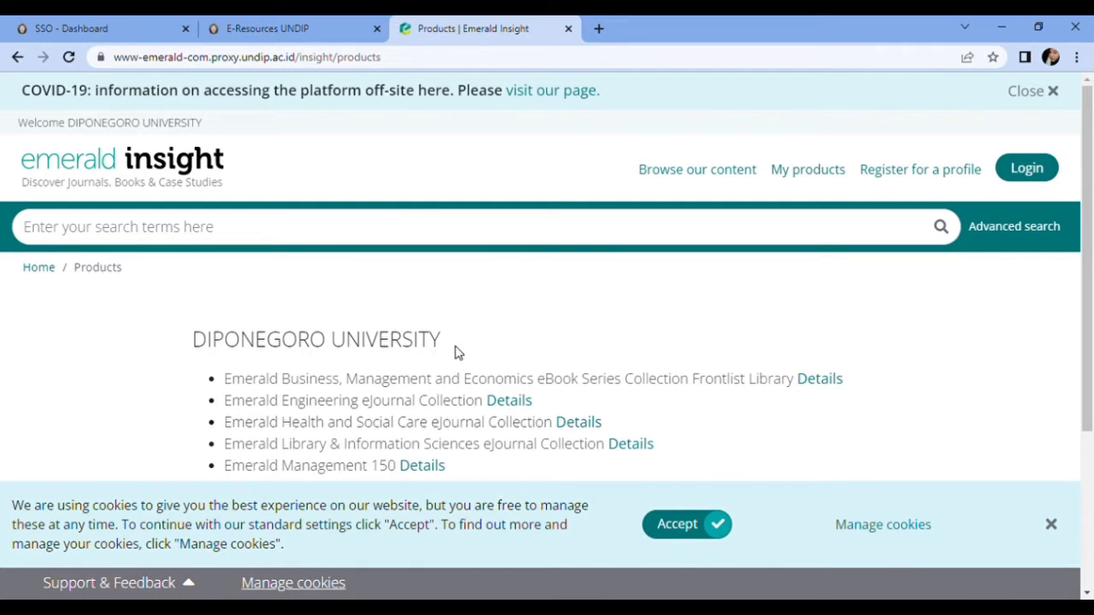
scroll(457, 352, "down", 3)
scroll(462, 353, "up", 1)
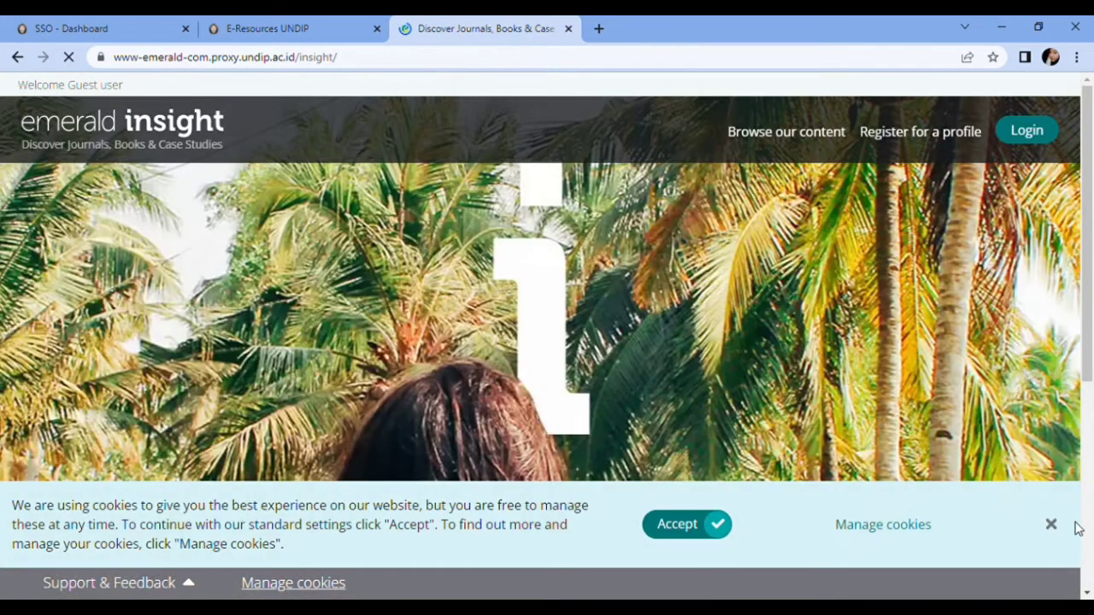
Dismiss the cookie notice on the home page and search for "digital library service during the pandemic".
left_click(1051, 524)
scroll(613, 433, "down", 2)
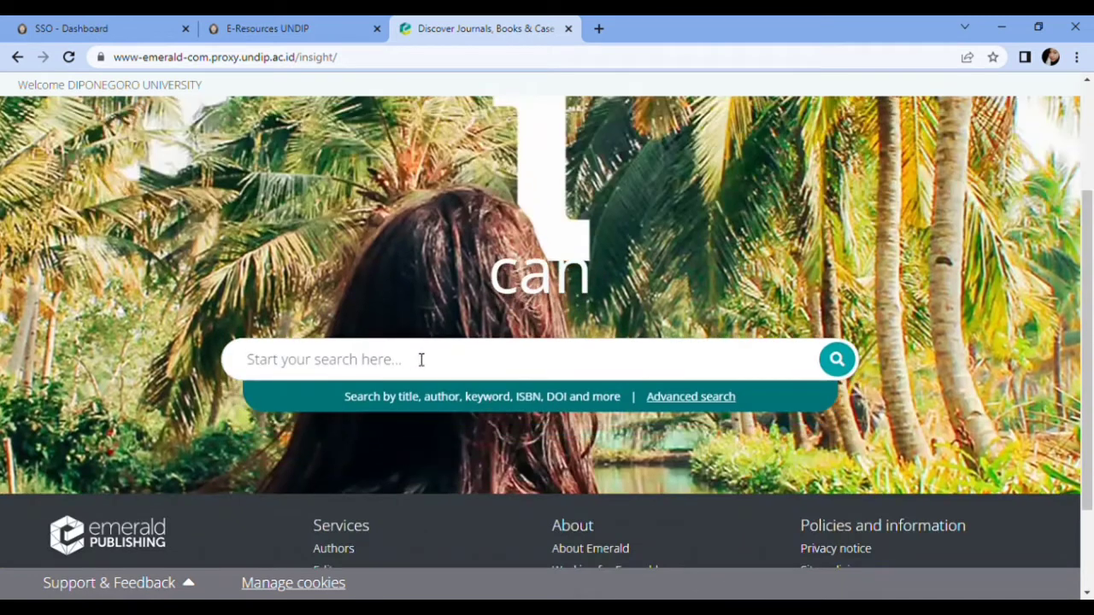
left_click(422, 360)
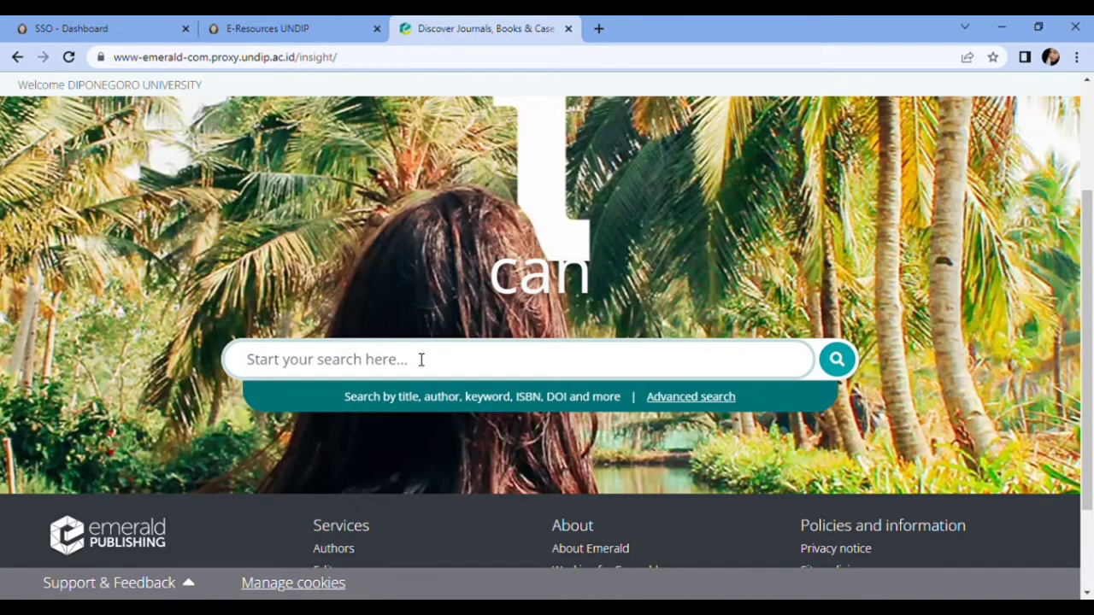
type("digital li")
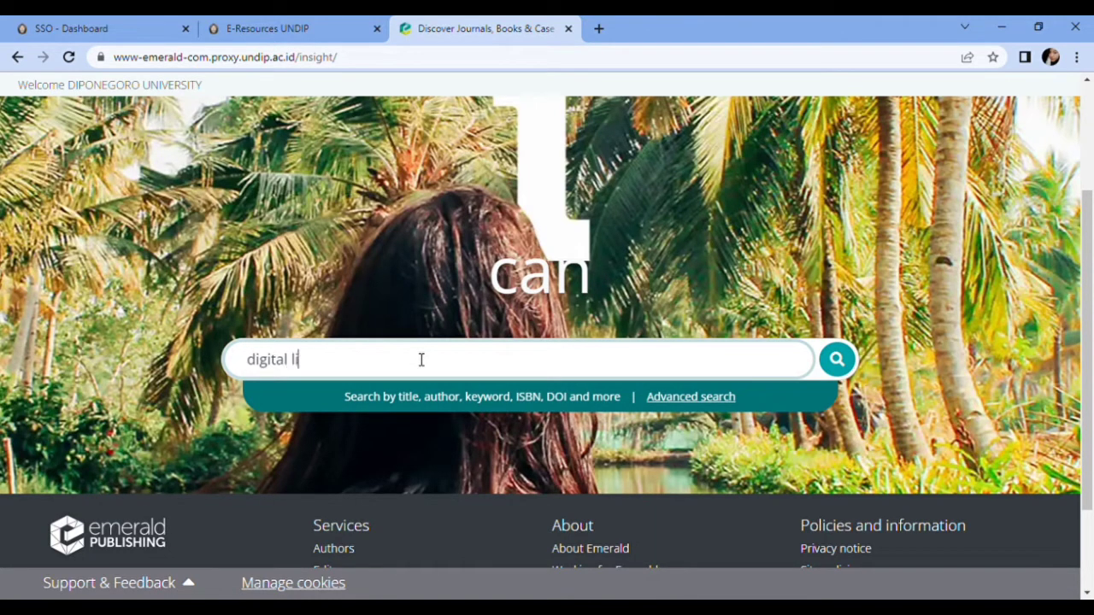
type("brary service ")
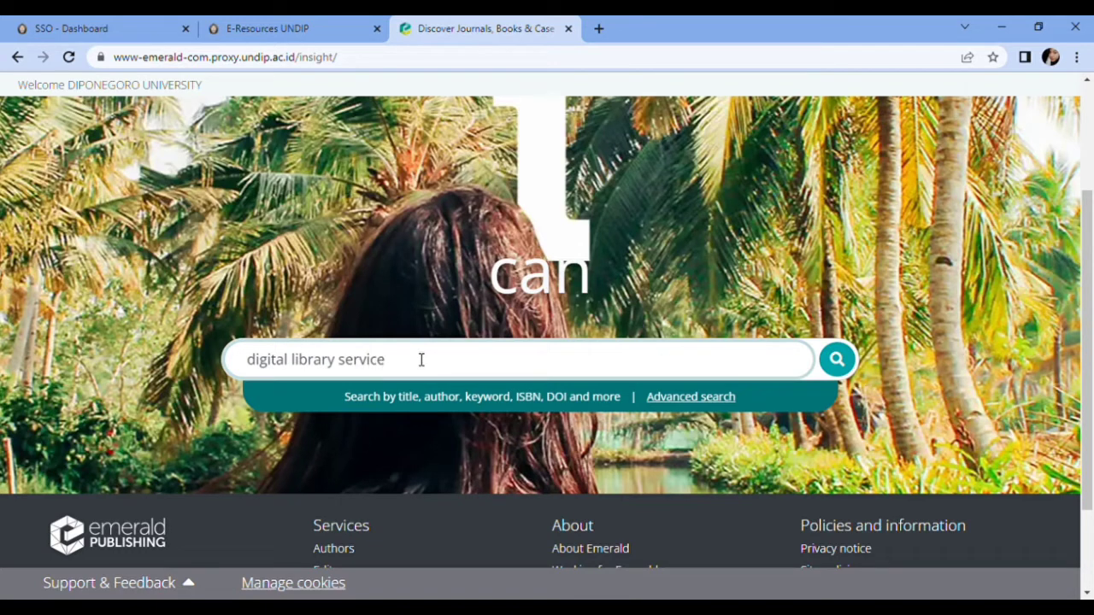
type("during the pandemic")
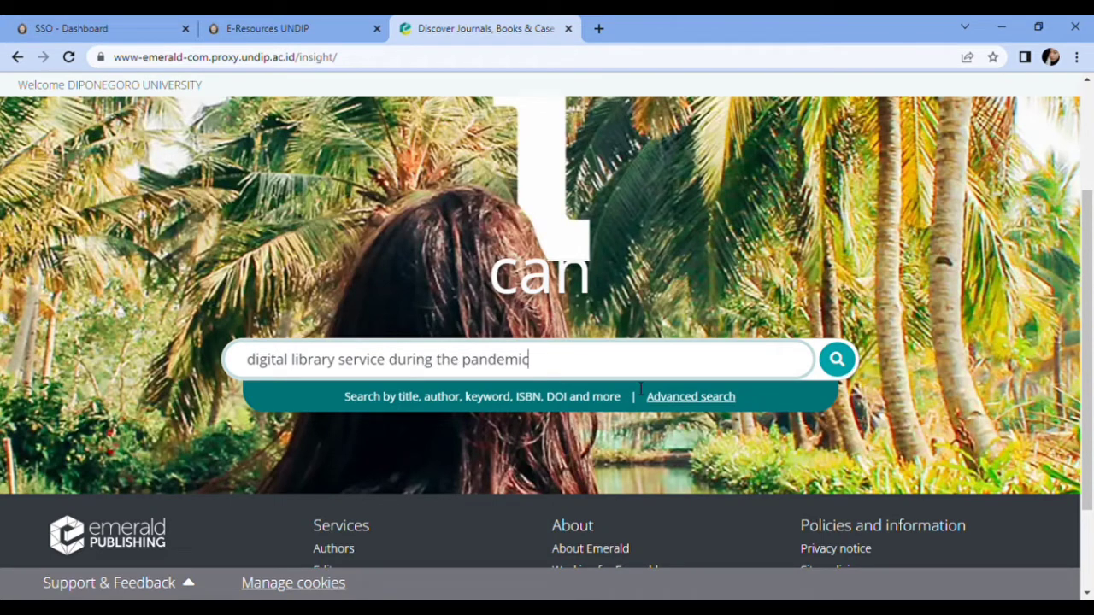
left_click(841, 362)
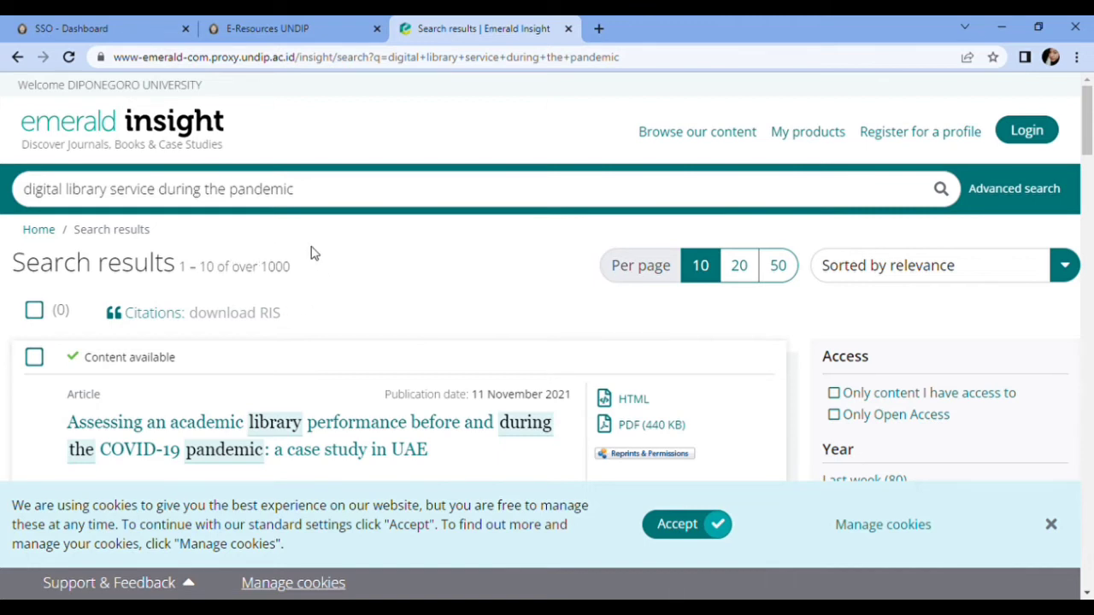
Dismiss the cookie notice on the search results page and look through the listed articles.
left_click(1050, 524)
scroll(605, 427, "down", 3)
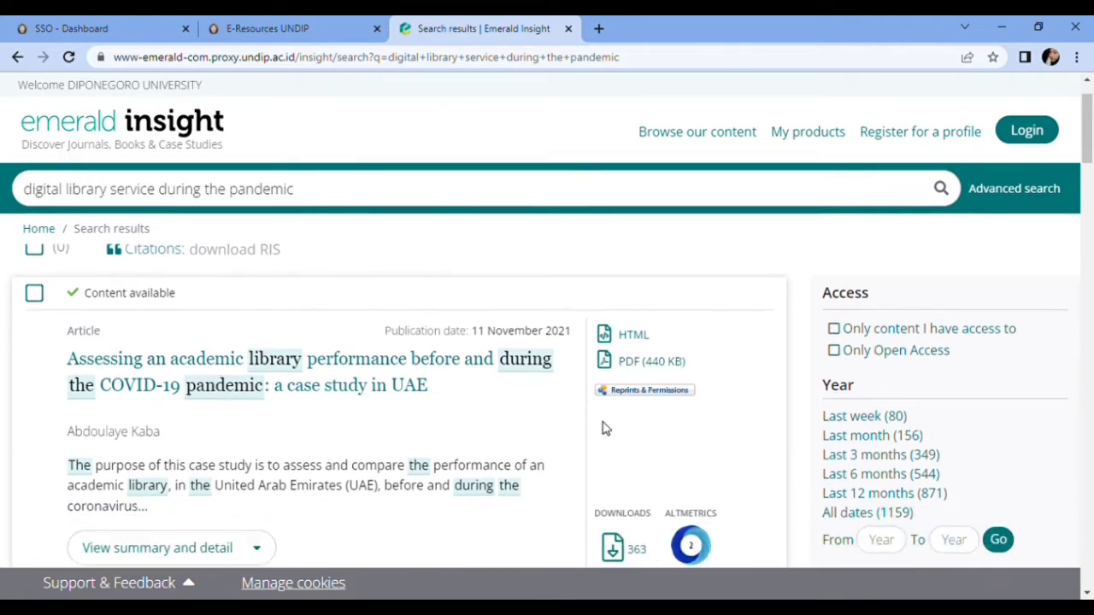
scroll(602, 427, "down", 4)
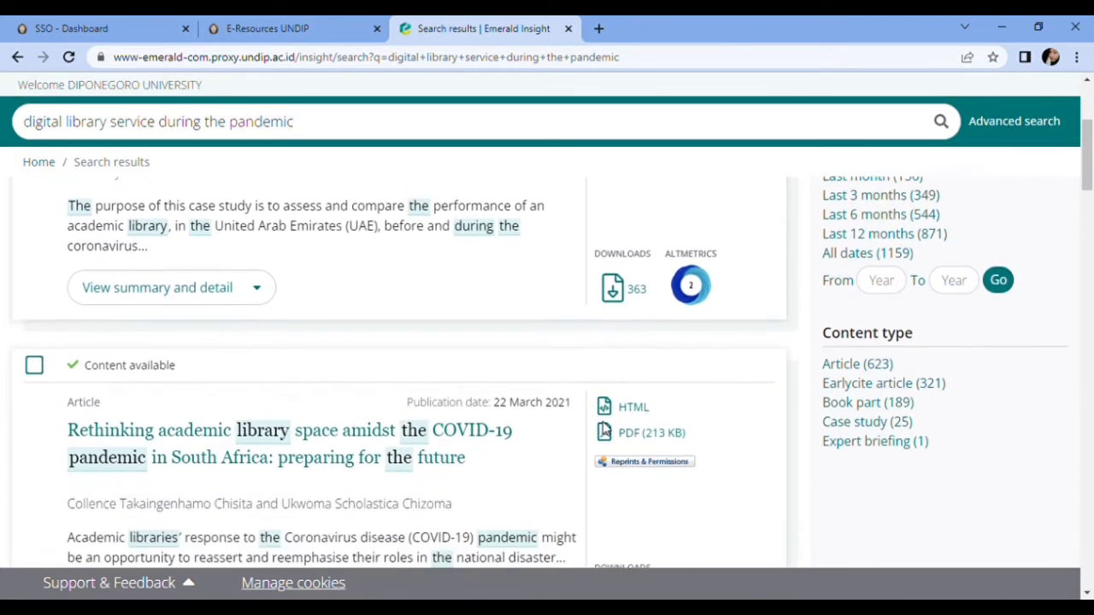
scroll(603, 428, "down", 6)
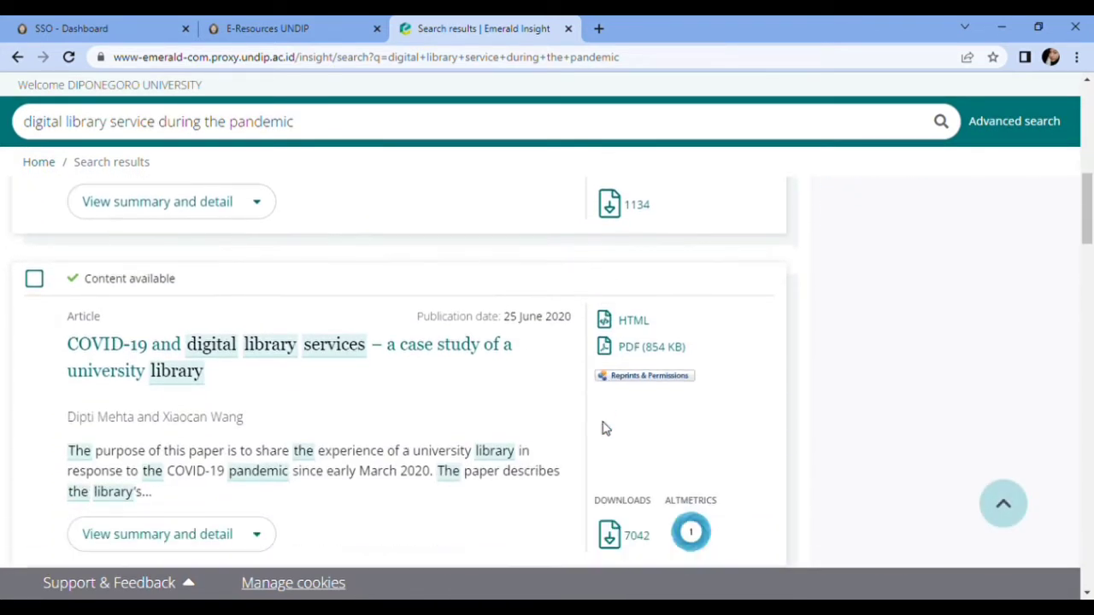
scroll(603, 427, "down", 4)
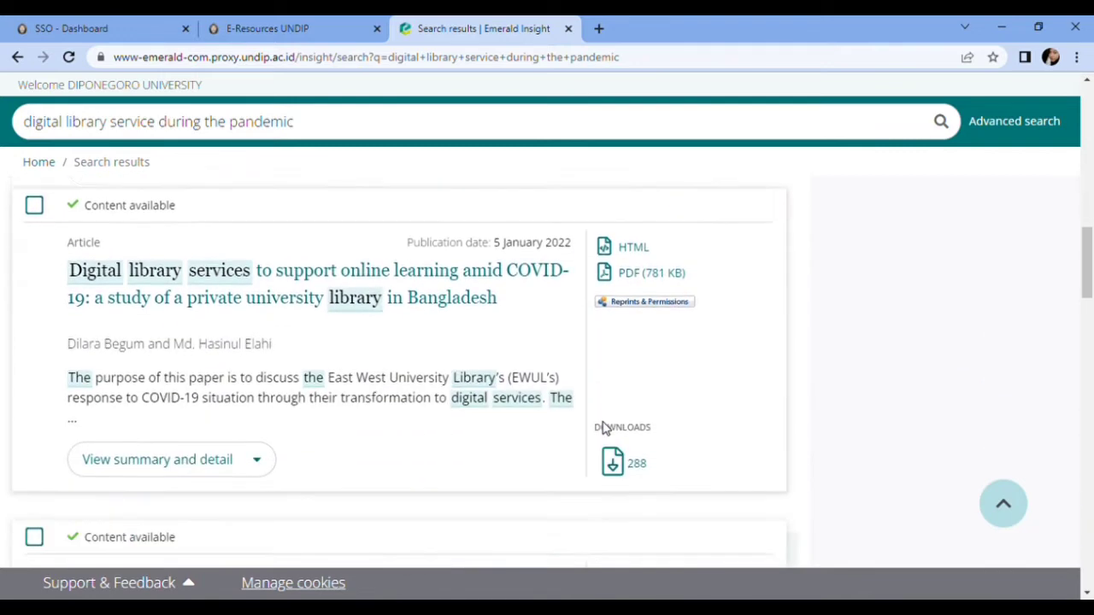
scroll(603, 427, "up", 12)
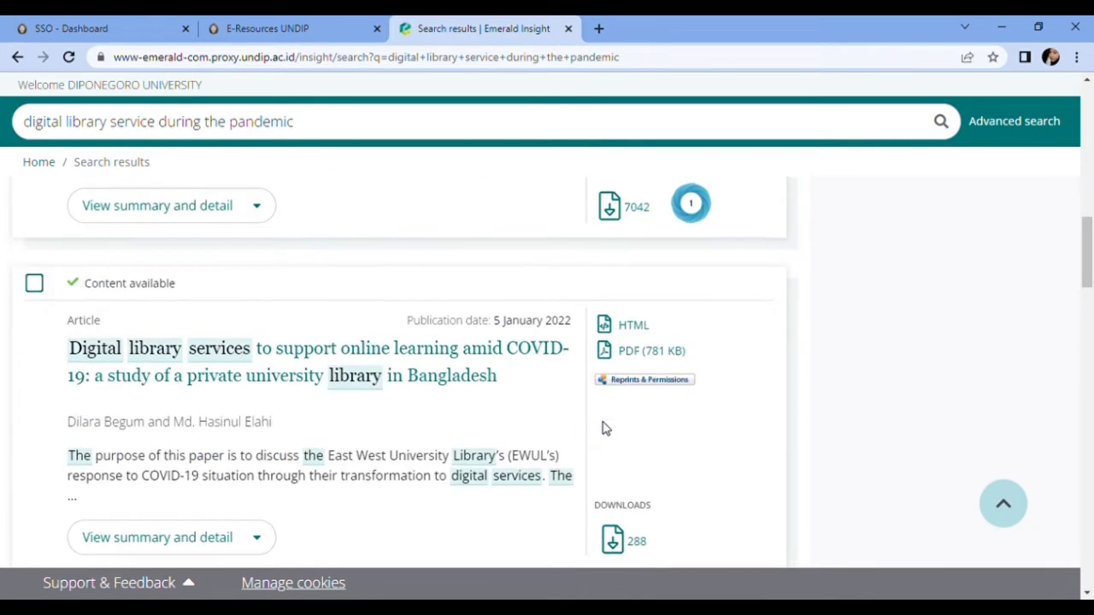
scroll(603, 427, "up", 5)
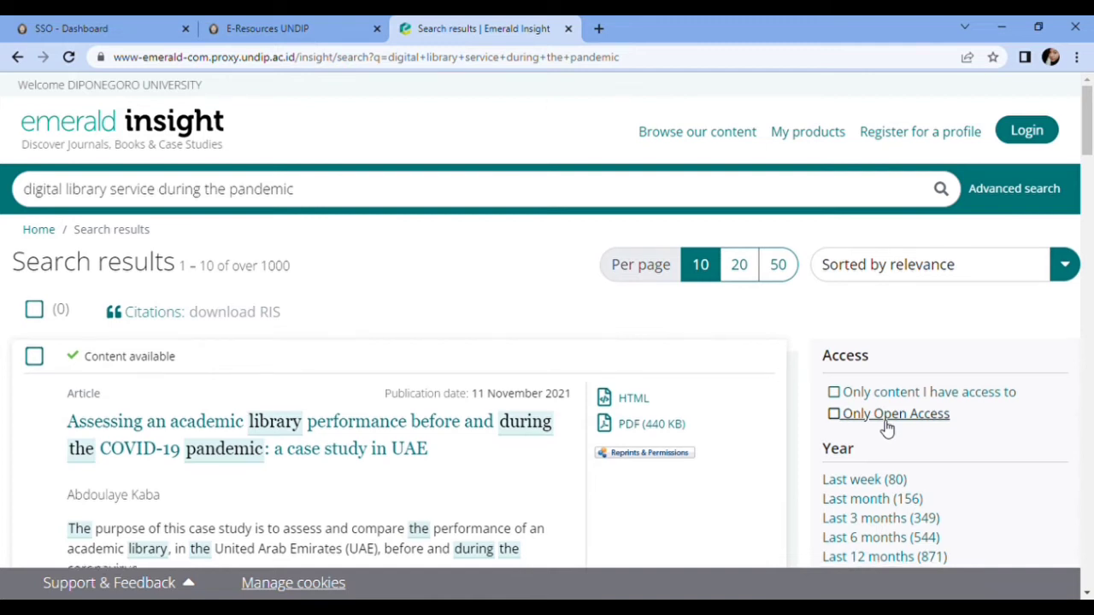
Review the year and content type filters, and restrict the search results to "Only content I have access to".
scroll(887, 427, "down", 2)
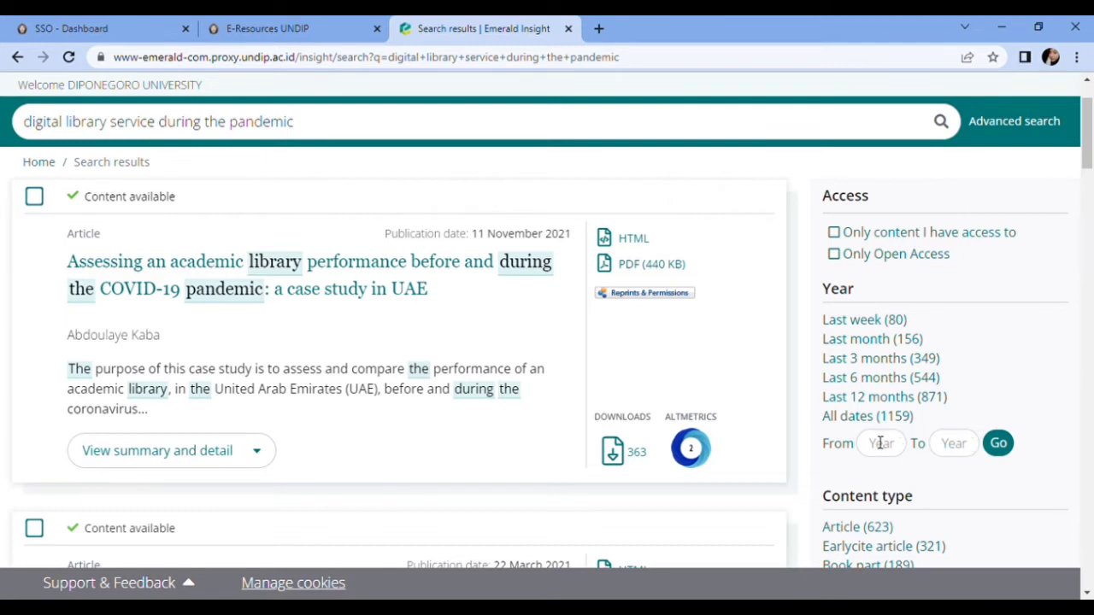
scroll(908, 479, "down", 1)
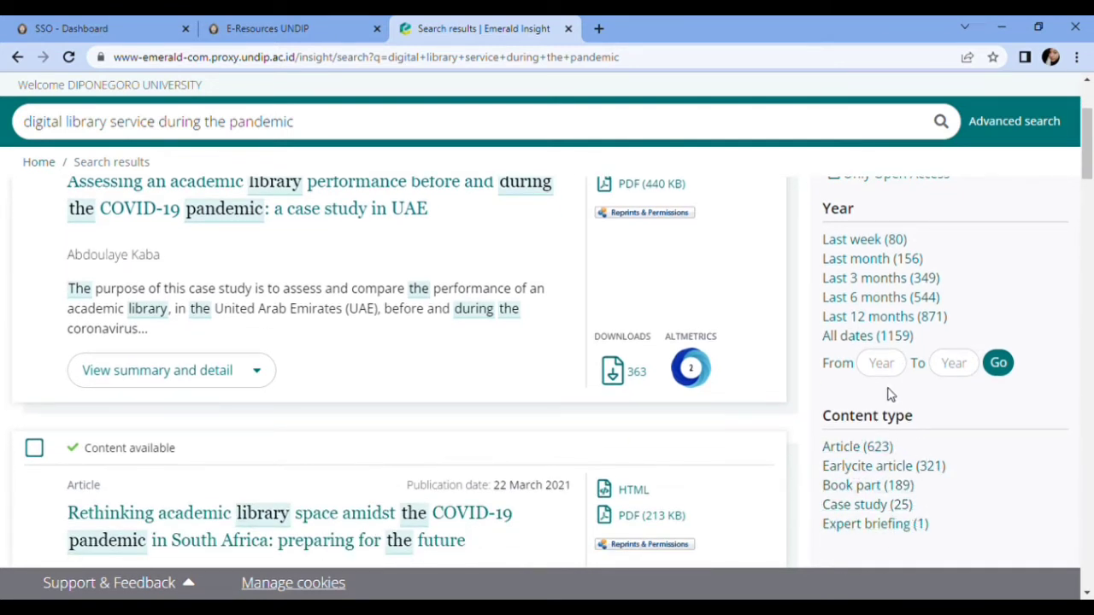
scroll(842, 401, "up", 3)
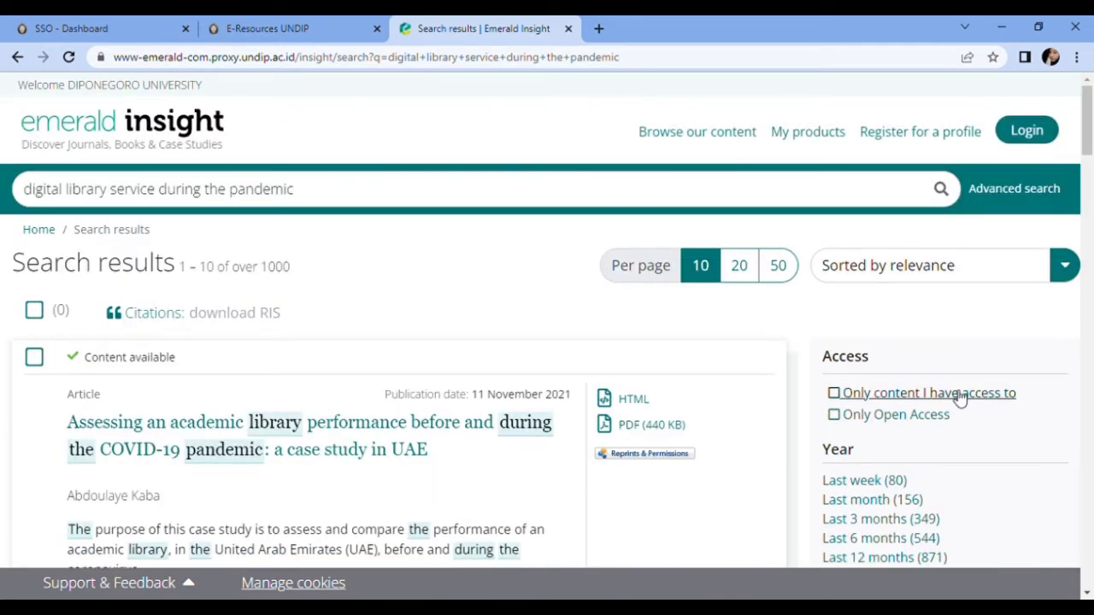
left_click(961, 396)
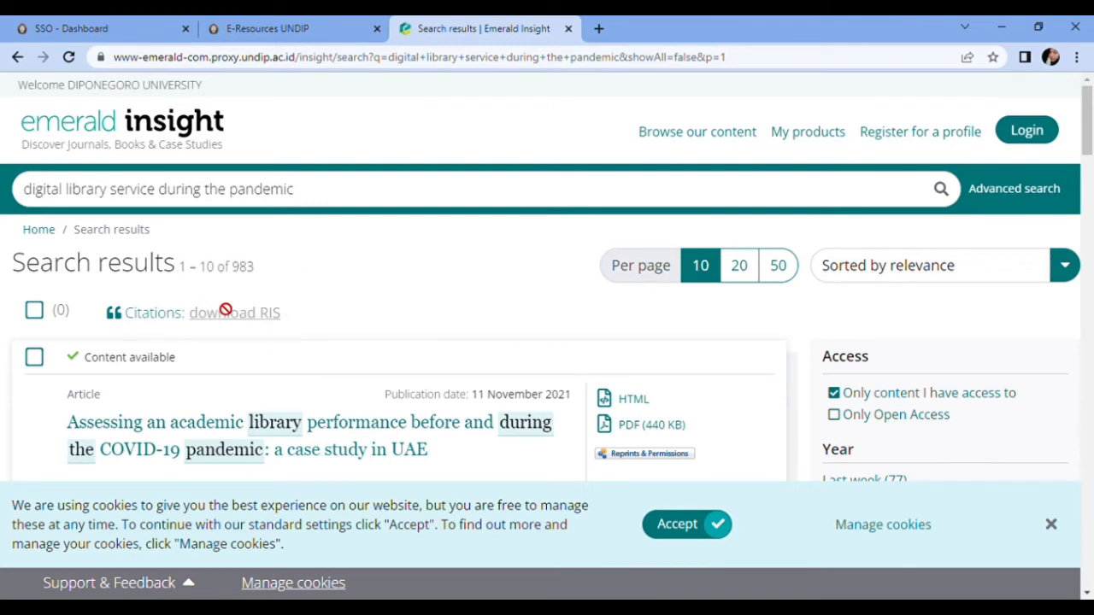
scroll(317, 281, "down", 2)
scroll(317, 281, "down", 2)
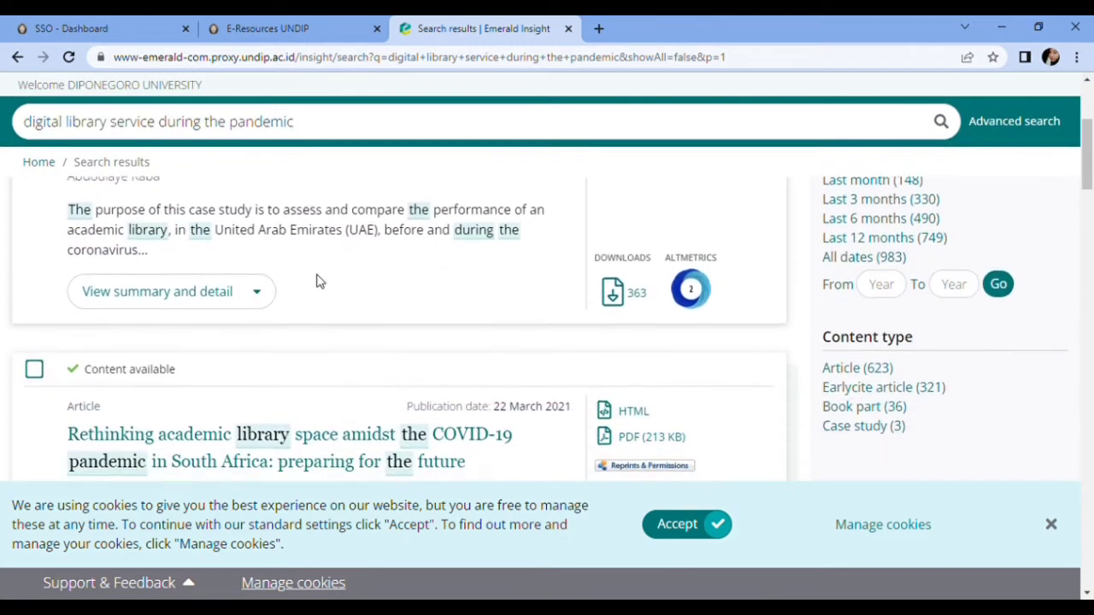
Look through the accessible articles listed in the search results on digital library services during the pandemic.
scroll(317, 281, "down", 2)
scroll(321, 282, "down", 2)
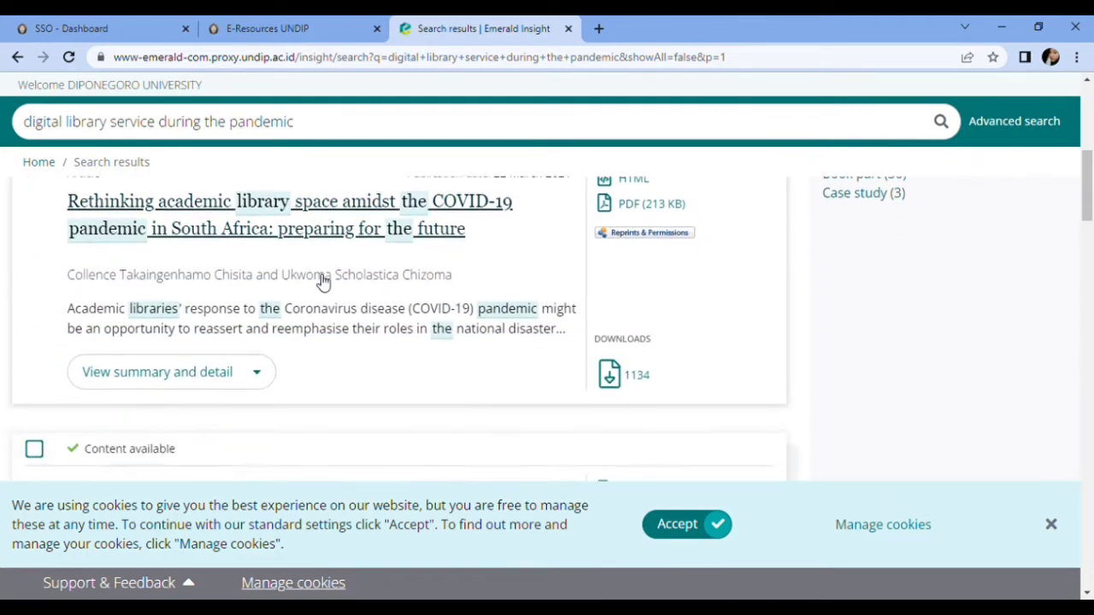
scroll(317, 281, "down", 3)
scroll(317, 280, "down", 4)
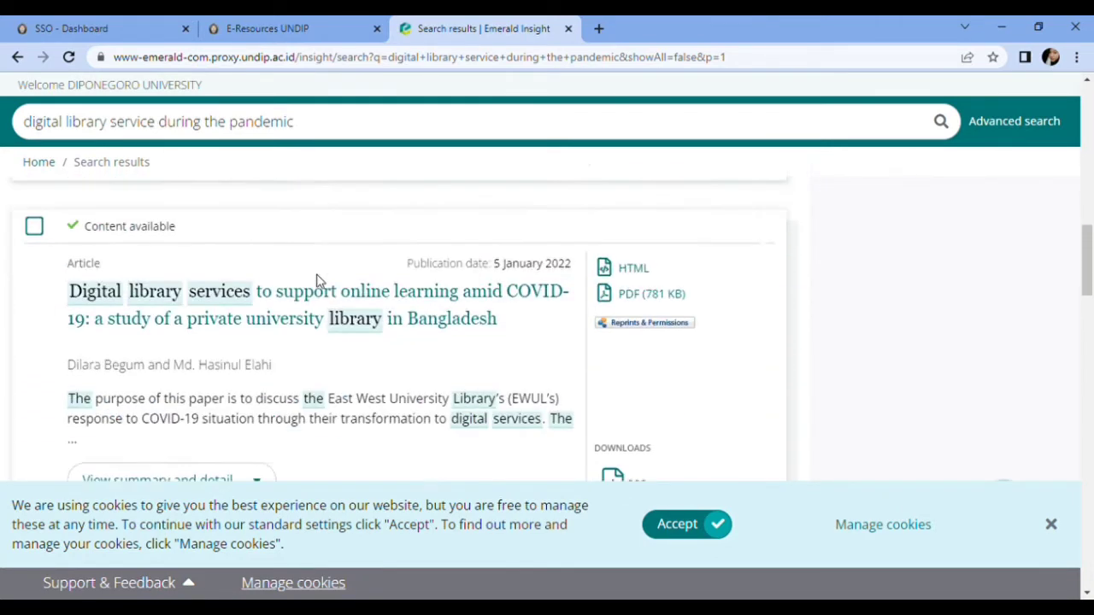
scroll(317, 281, "down", 2)
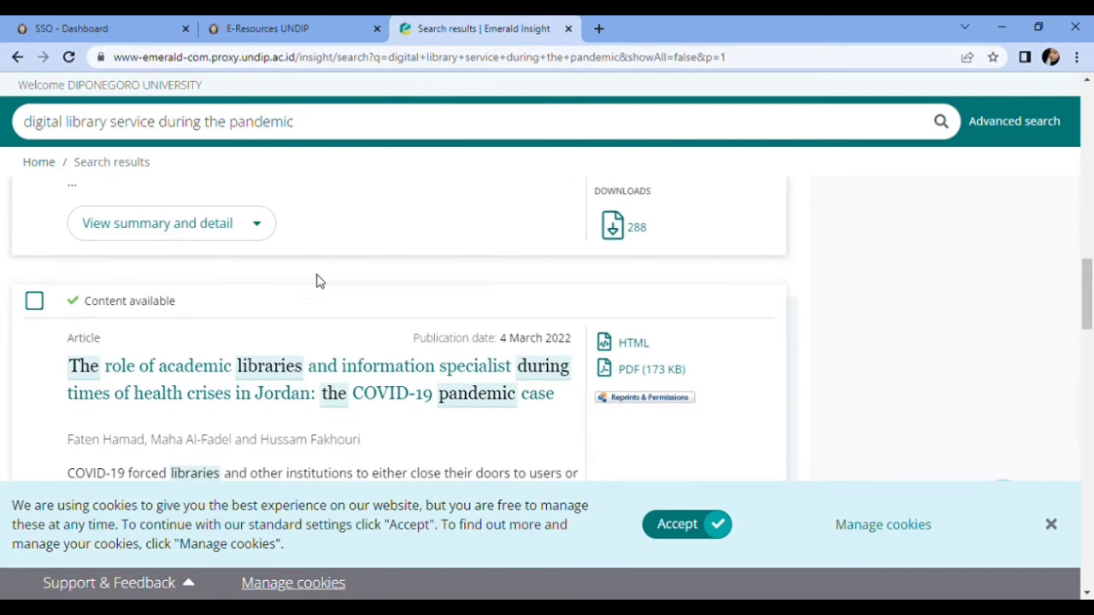
scroll(317, 281, "down", 2)
scroll(317, 281, "down", 1)
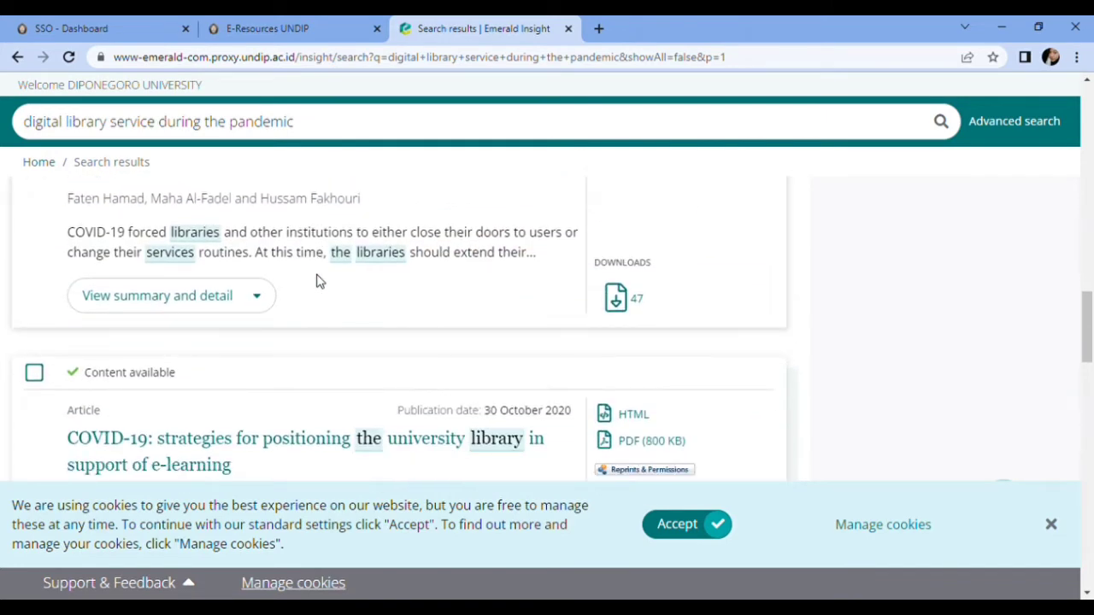
scroll(317, 282, "down", 2)
scroll(319, 281, "up", 7)
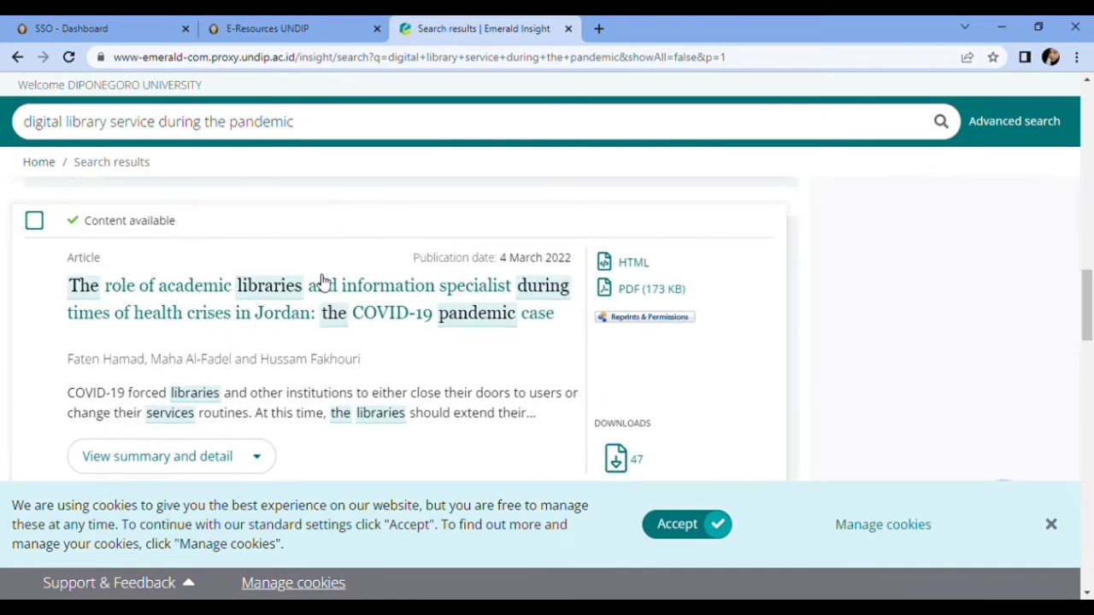
scroll(320, 282, "down", 10)
scroll(317, 281, "up", 3)
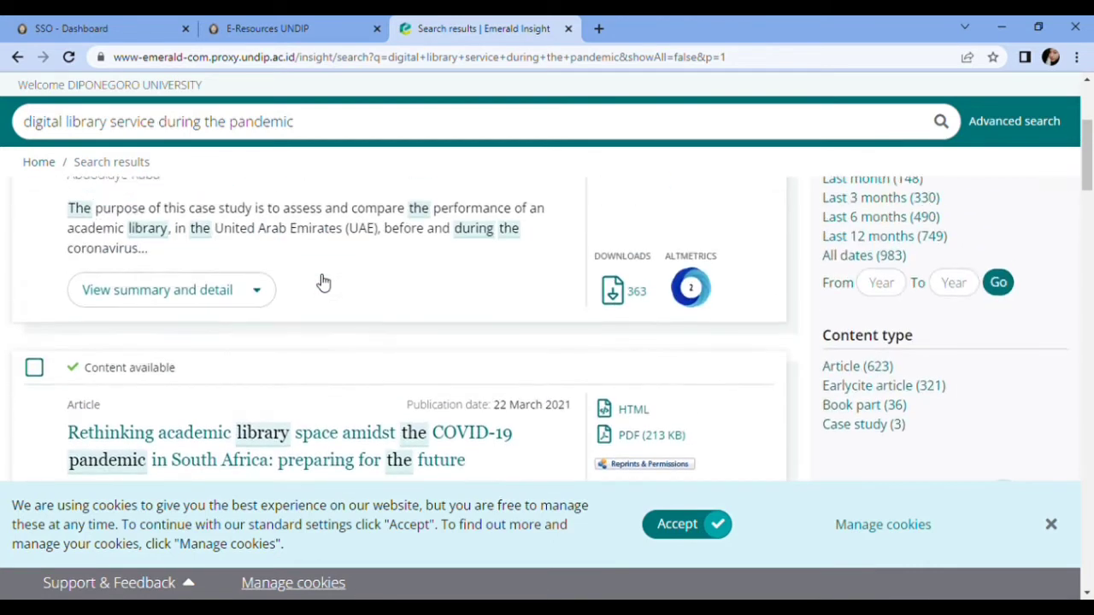
Limit the search results to publications from 2019 to 2021.
scroll(316, 281, "up", 1)
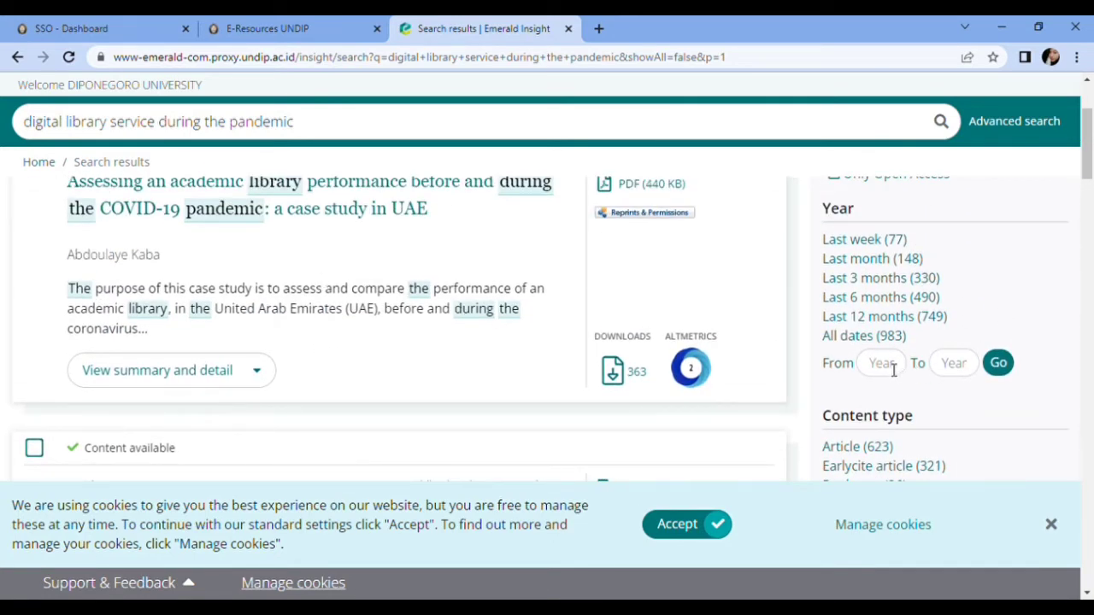
left_click(894, 370)
type("2")
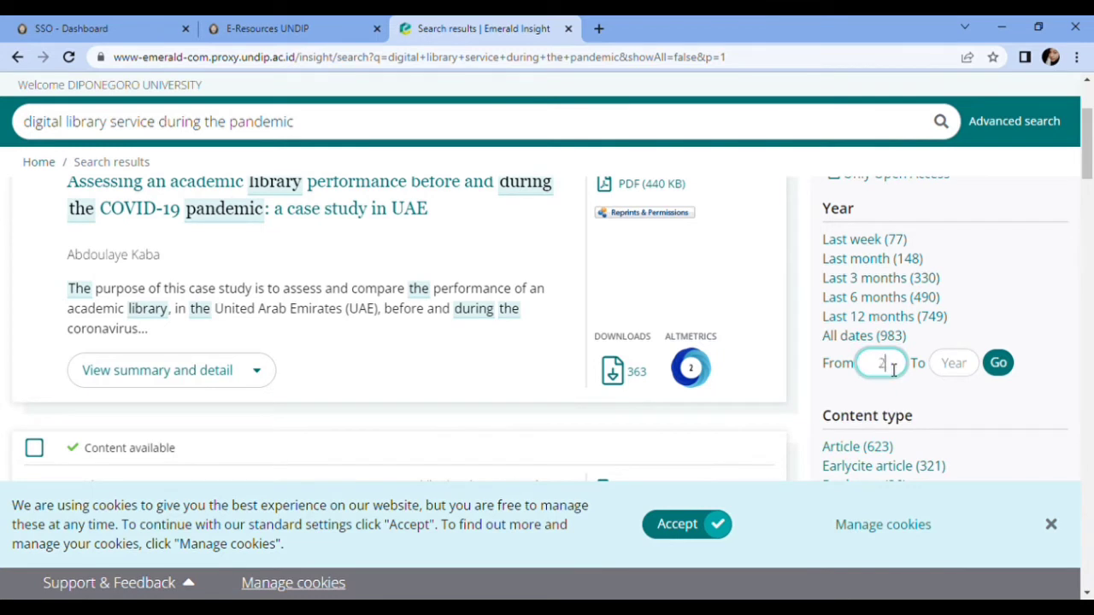
type("019")
left_click(954, 377)
type("2021")
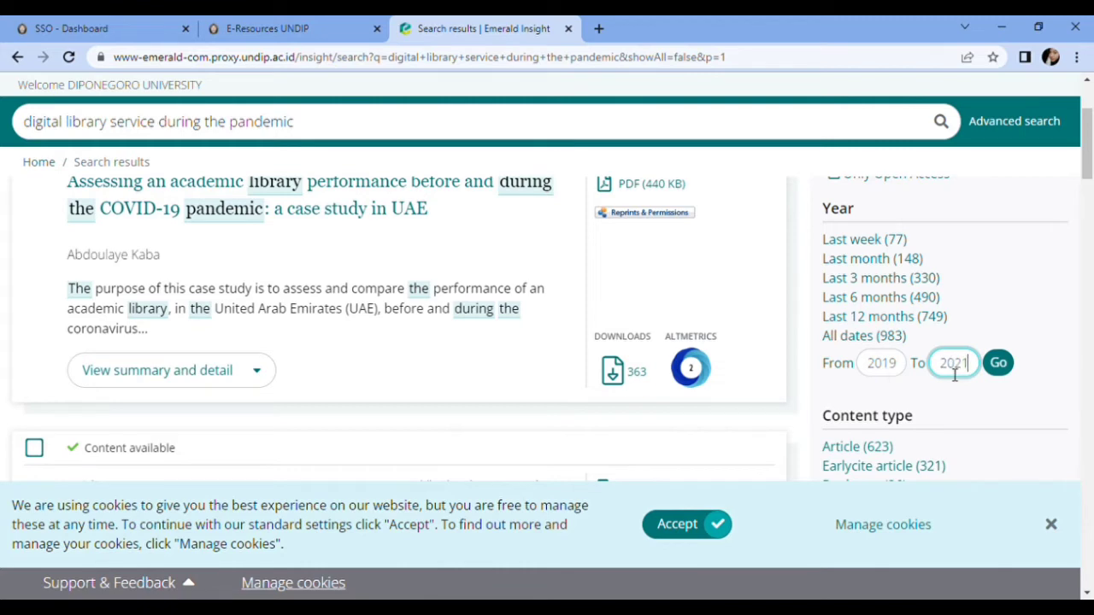
left_click(1015, 371)
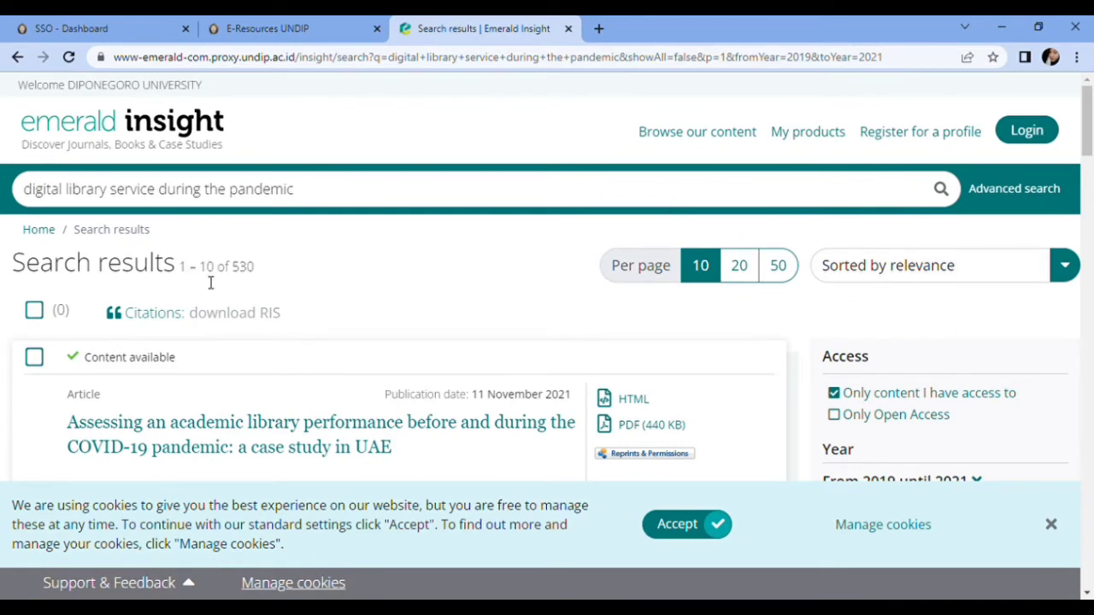
Look through the date-filtered results and restrict them to the Article content type.
scroll(305, 274, "down", 2)
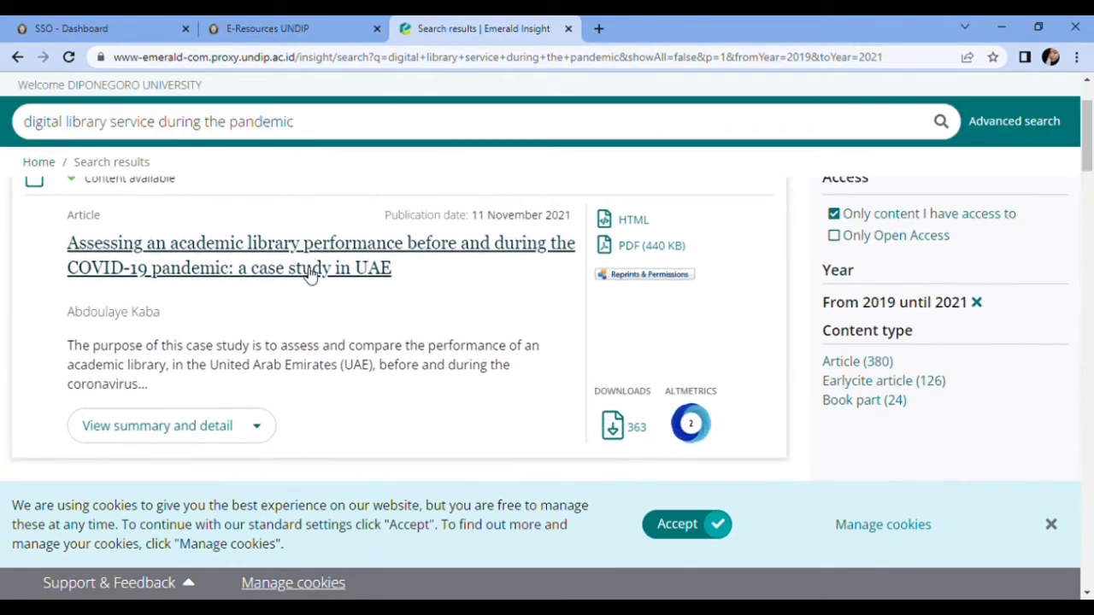
scroll(310, 272, "down", 3)
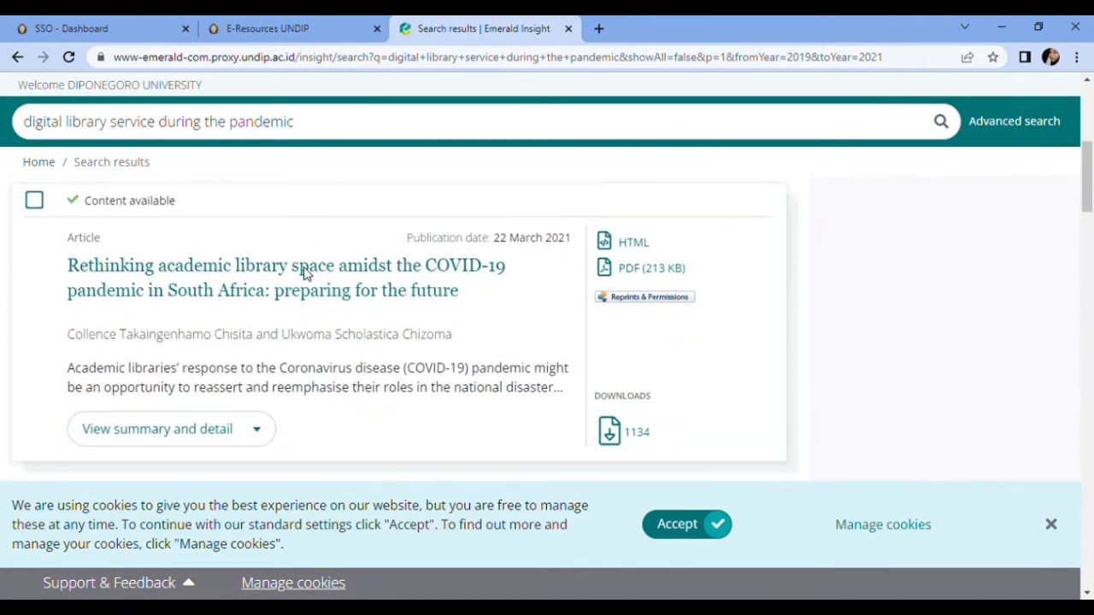
scroll(305, 273, "down", 3)
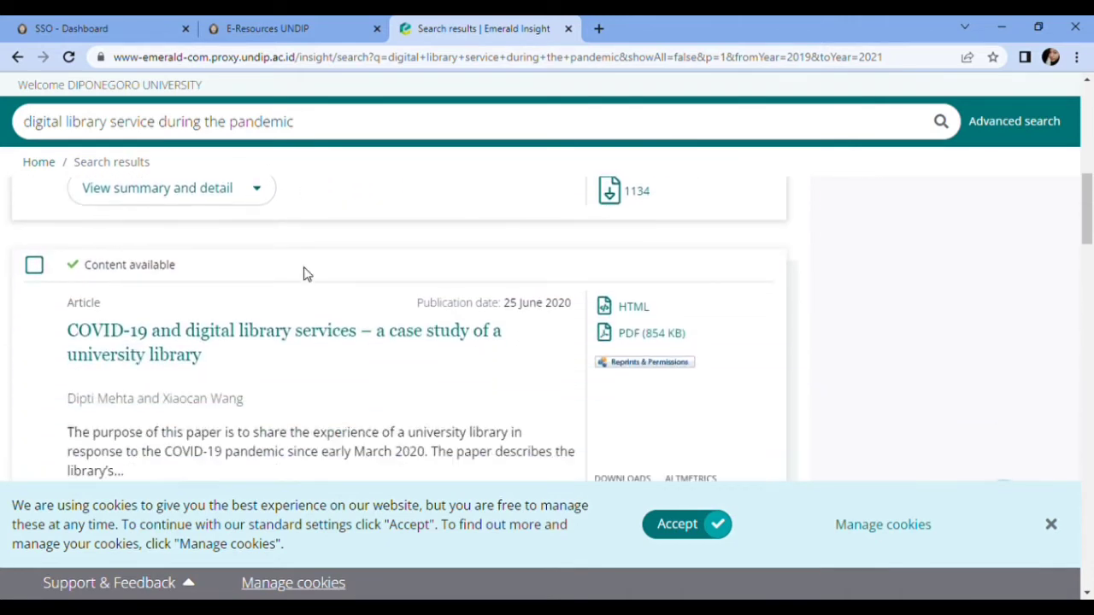
scroll(305, 273, "down", 2)
scroll(310, 274, "down", 2)
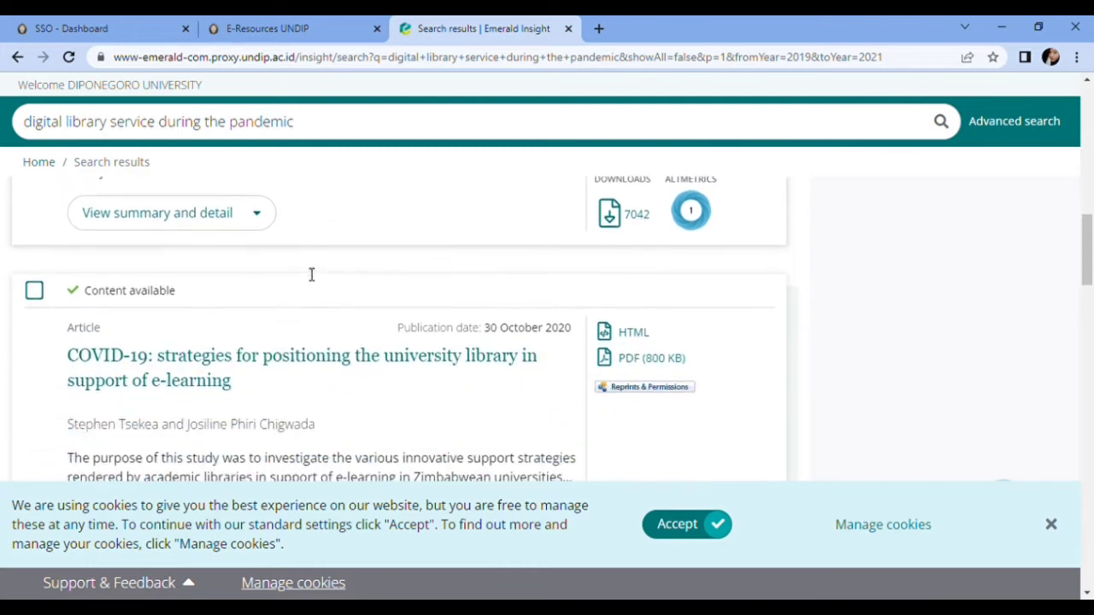
scroll(312, 274, "down", 1)
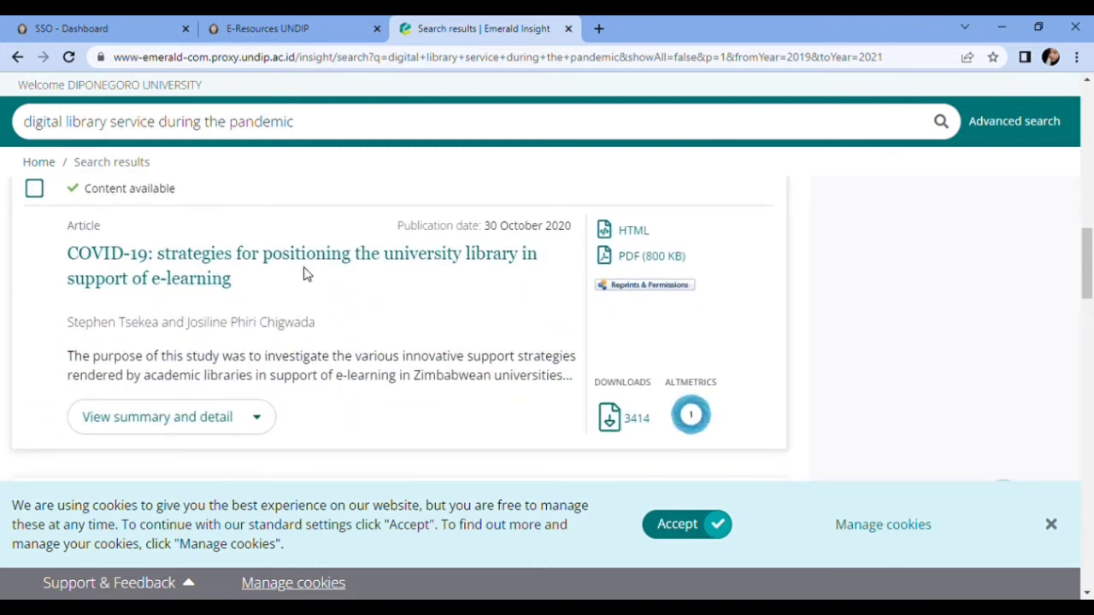
scroll(461, 251, "down", 10)
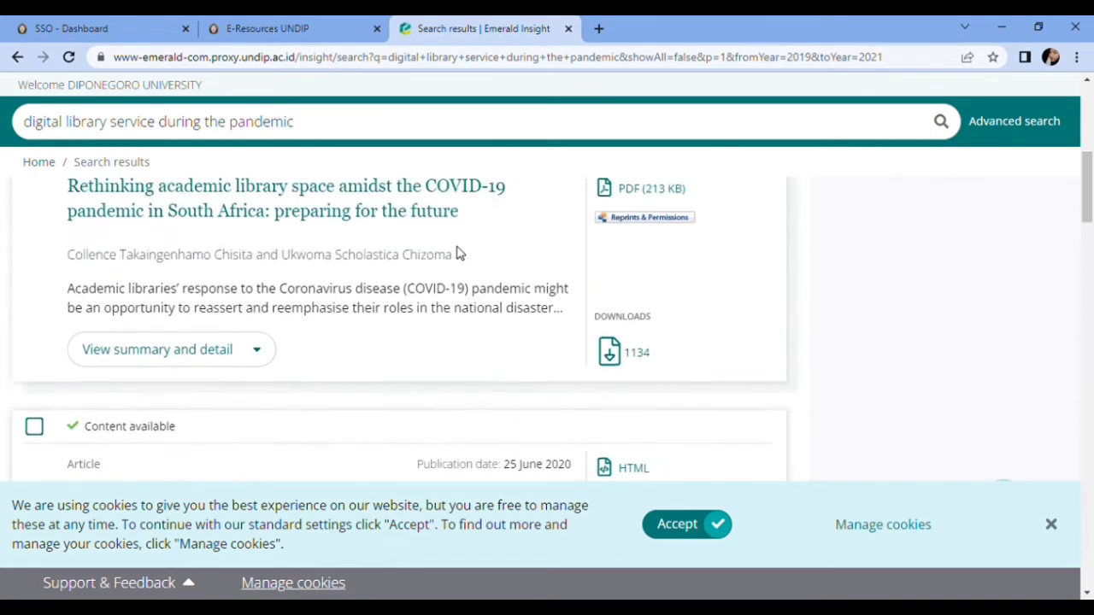
scroll(459, 252, "down", 5)
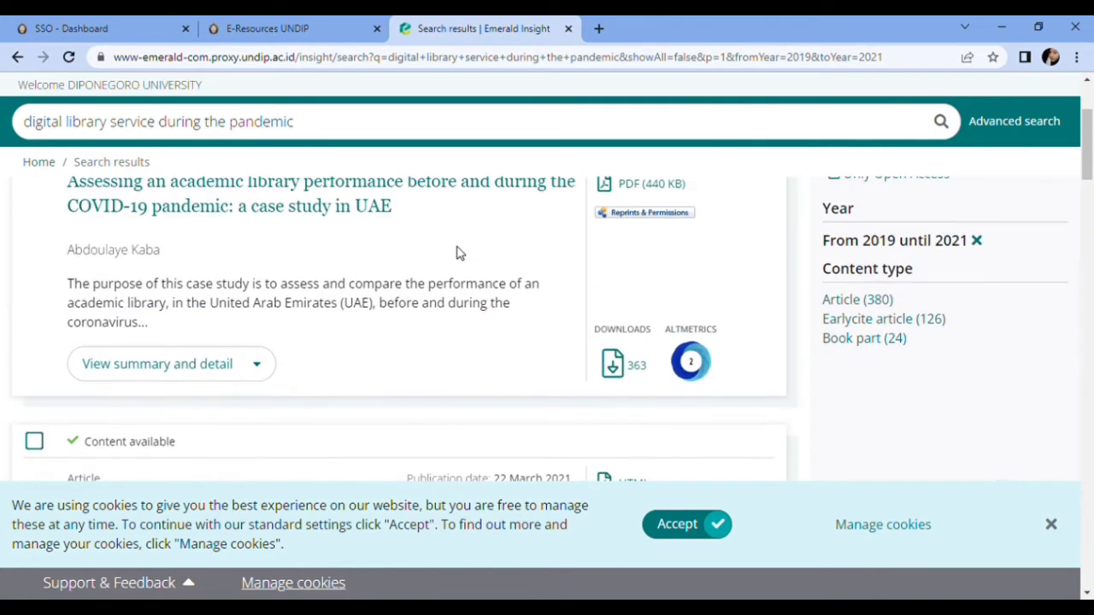
left_click(866, 306)
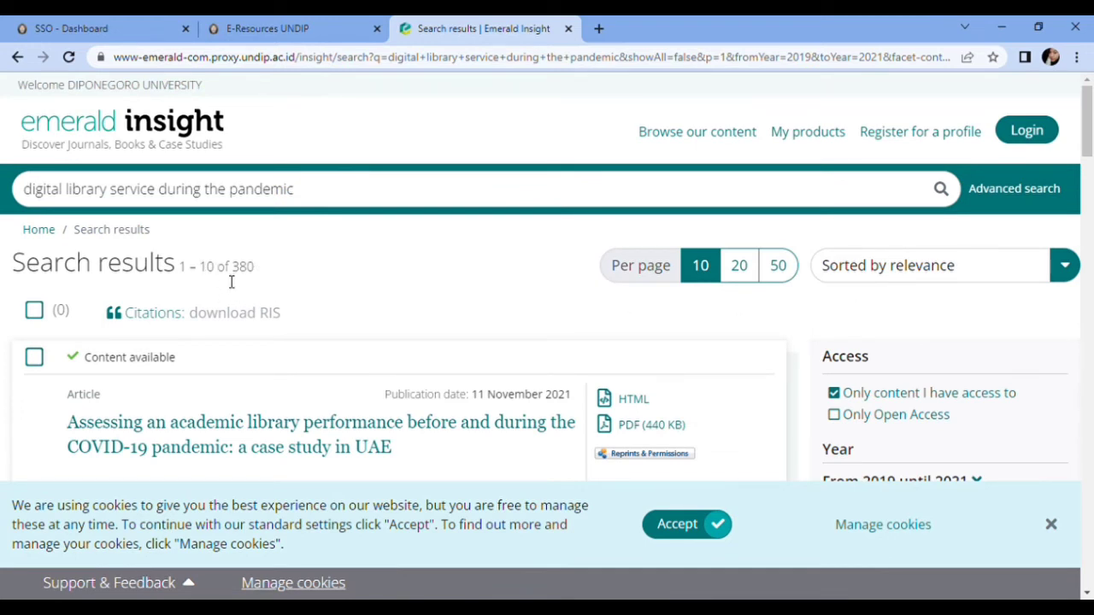
Expand the summary and detail of the article on academic library performance in UAE, read its abstract, and collapse it again.
scroll(306, 273, "down", 5)
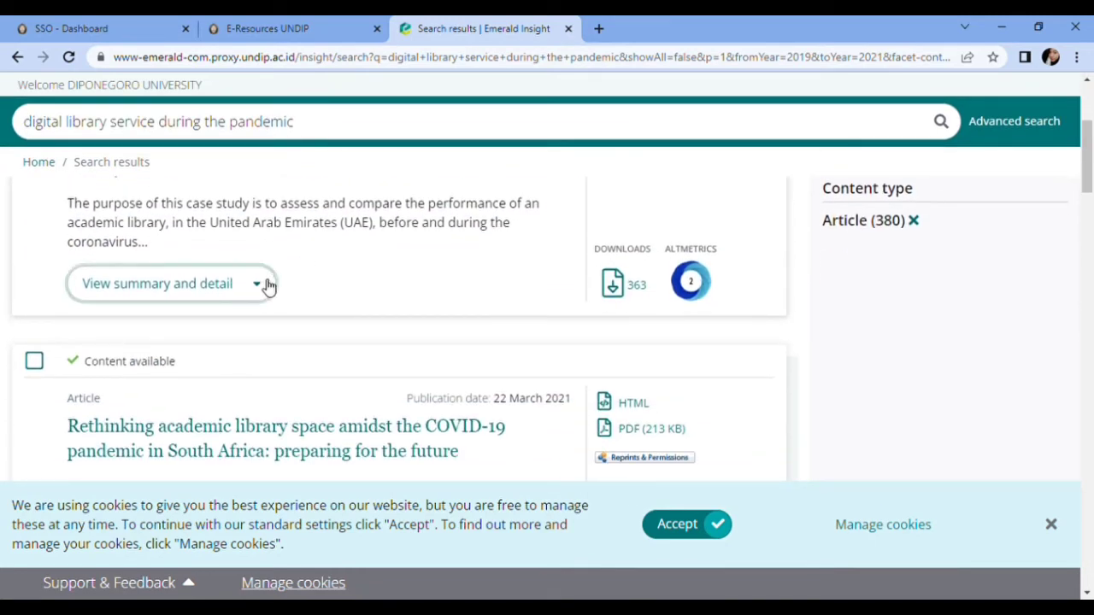
left_click(266, 284)
scroll(265, 286, "down", 1)
scroll(265, 286, "down", 2)
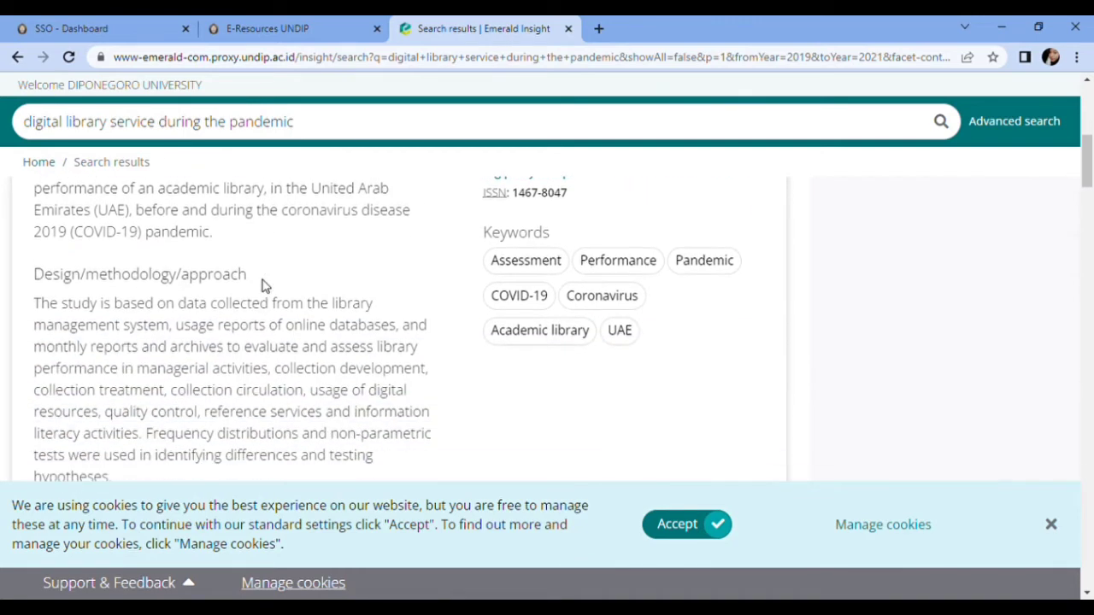
scroll(265, 285, "down", 4)
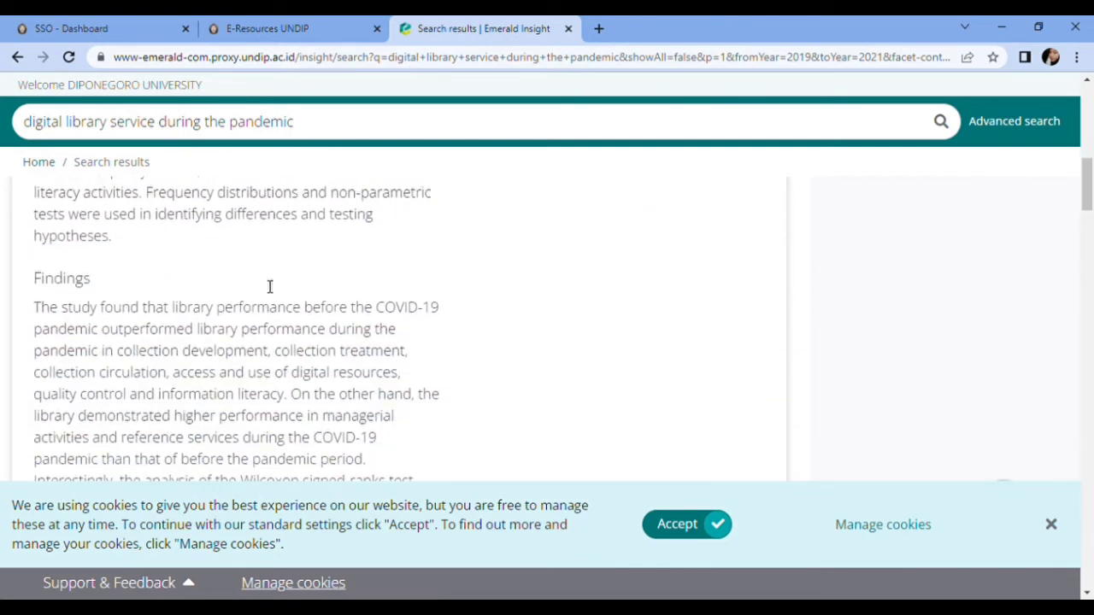
scroll(265, 285, "down", 7)
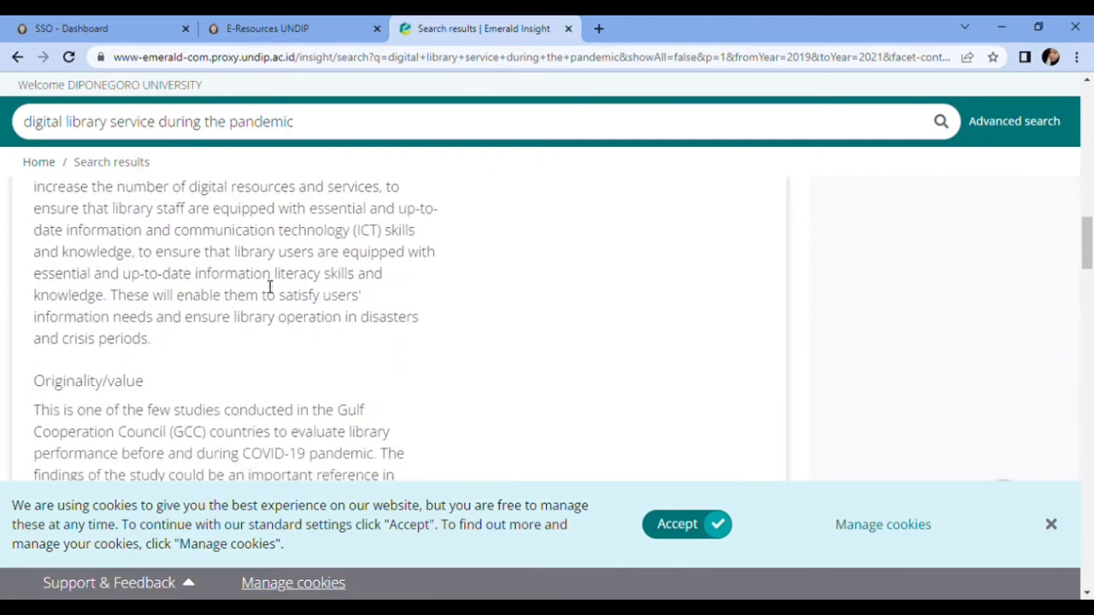
scroll(269, 287, "up", 13)
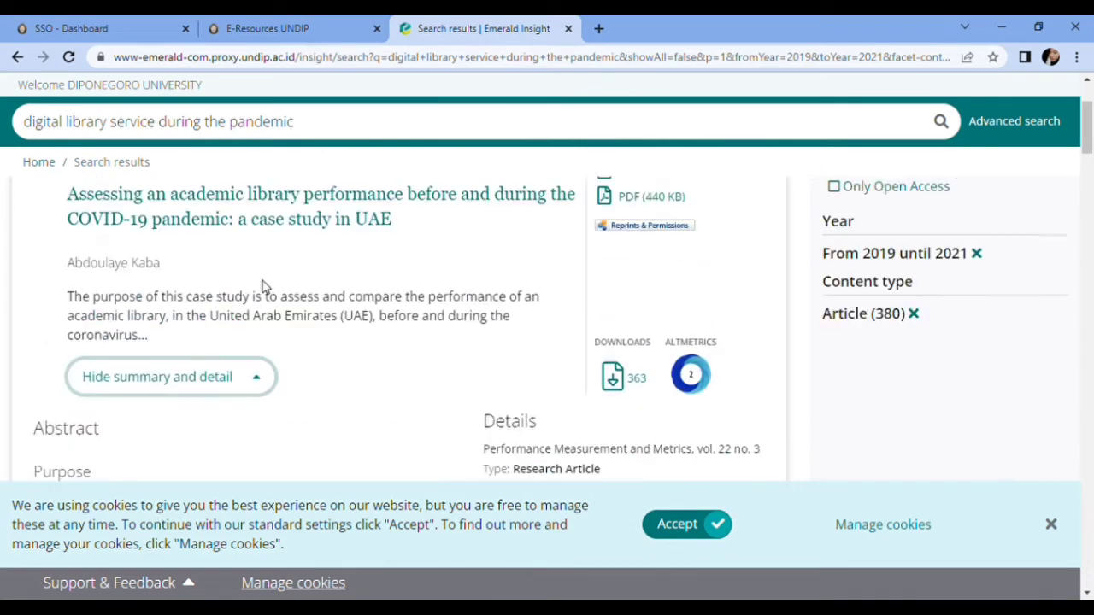
left_click(261, 448)
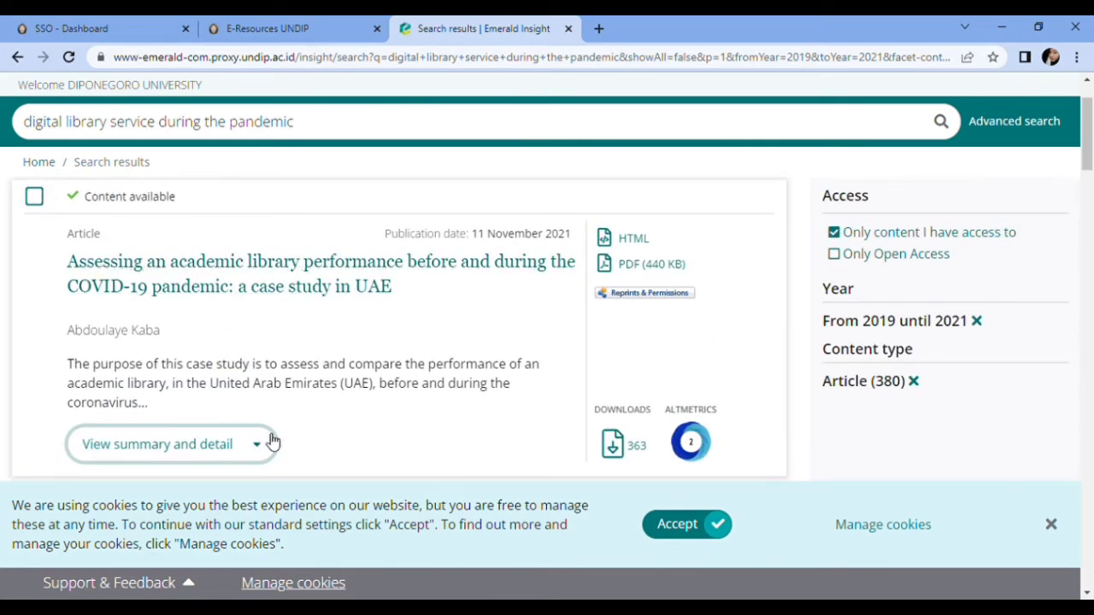
Expand the summary of "Rethinking academic library space amidst the COVID-19 pandemic in South Africa", read its abstract and keywords, and collapse it.
scroll(288, 420, "down", 1)
scroll(289, 420, "down", 4)
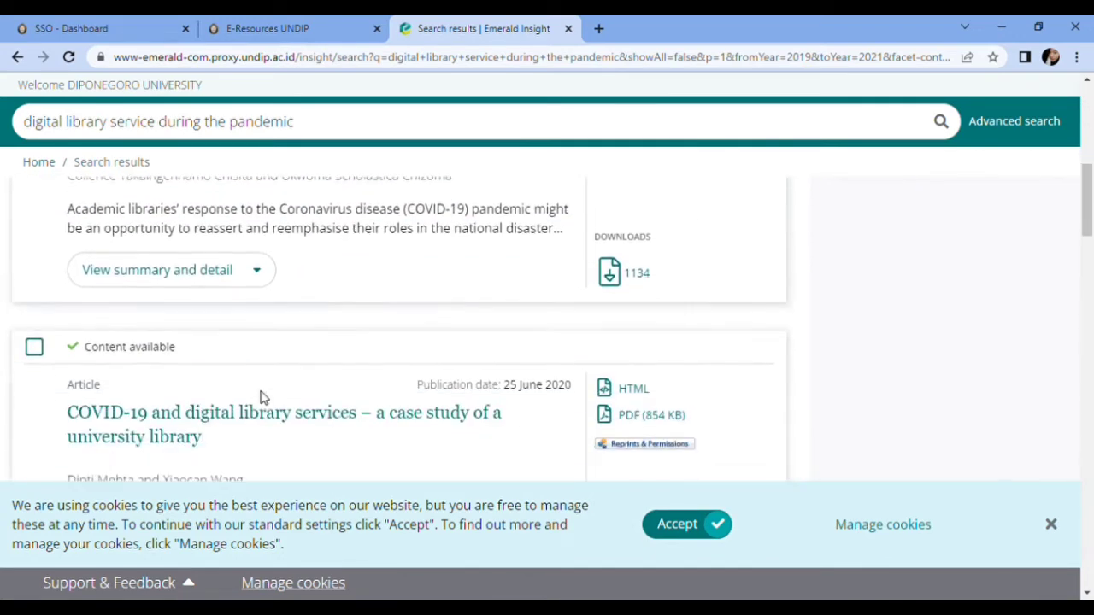
left_click(258, 272)
scroll(255, 273, "down", 3)
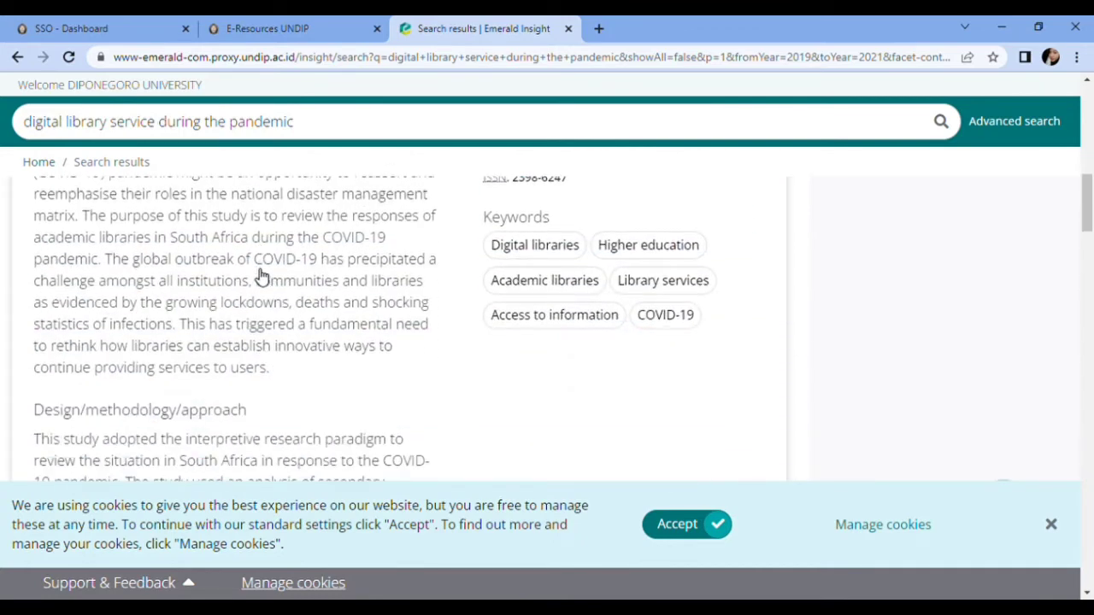
scroll(256, 276, "down", 5)
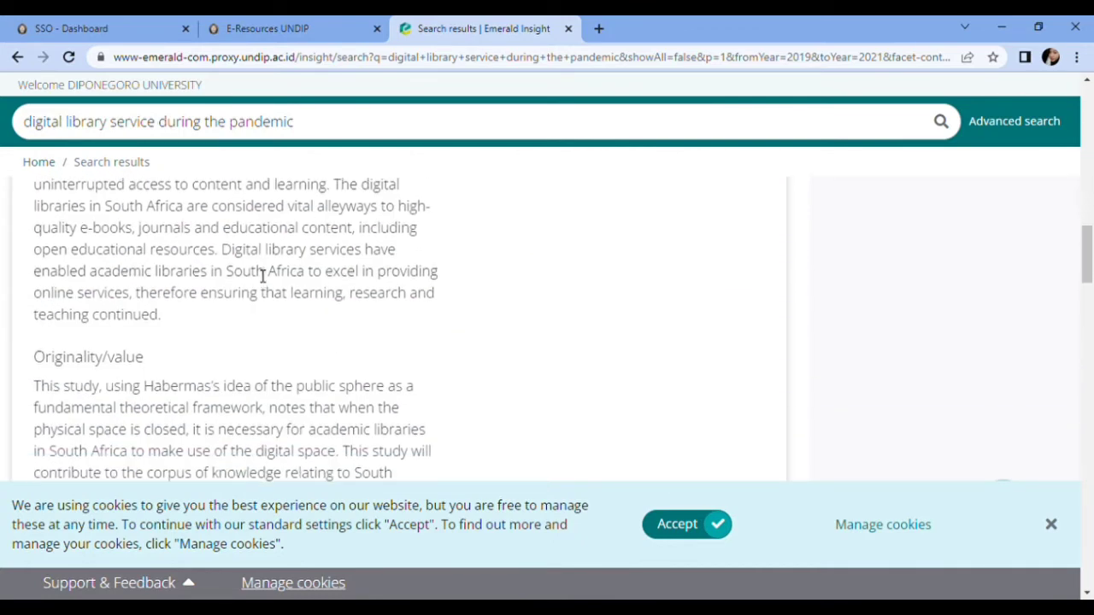
scroll(261, 276, "up", 4)
scroll(262, 277, "up", 3)
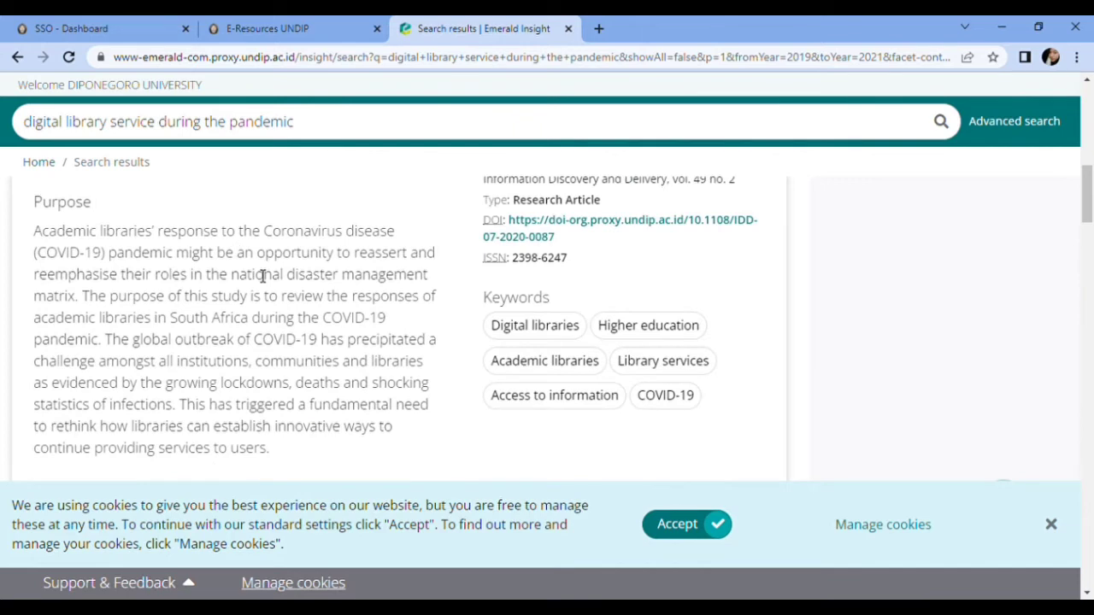
scroll(262, 276, "up", 3)
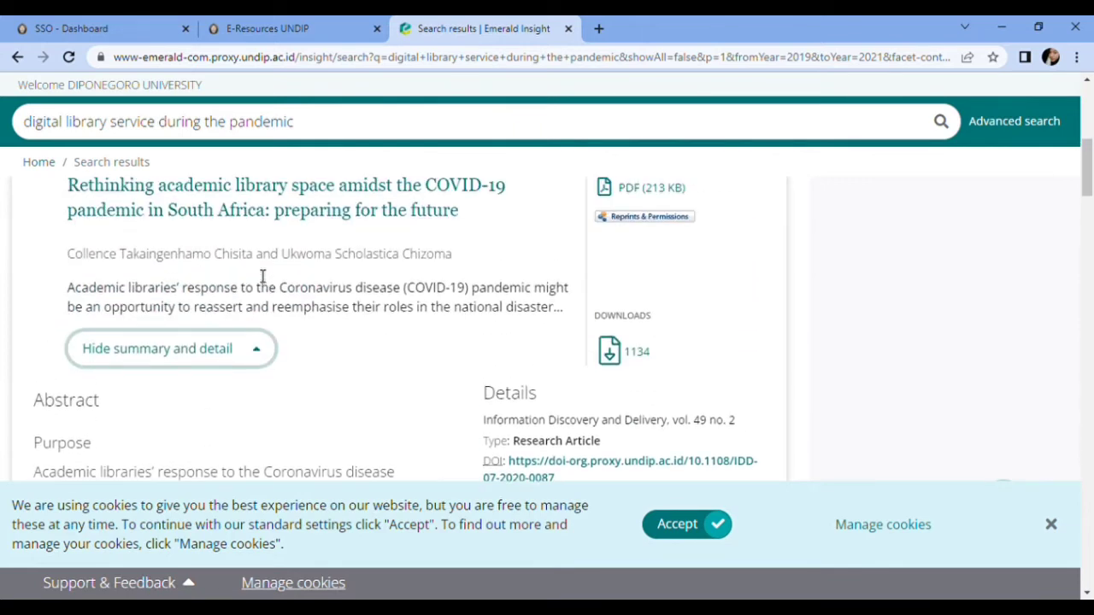
left_click(252, 350)
Expand the summary of "COVID-19 and digital library services – a case study of a university library" and read its abstract and keywords.
scroll(319, 316, "down", 4)
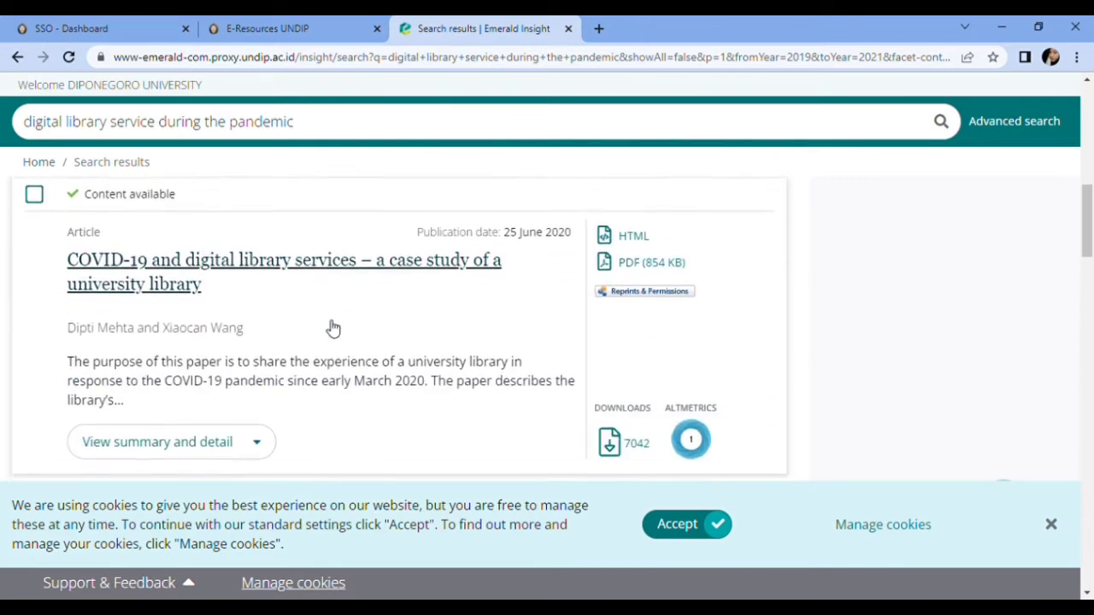
left_click(266, 351)
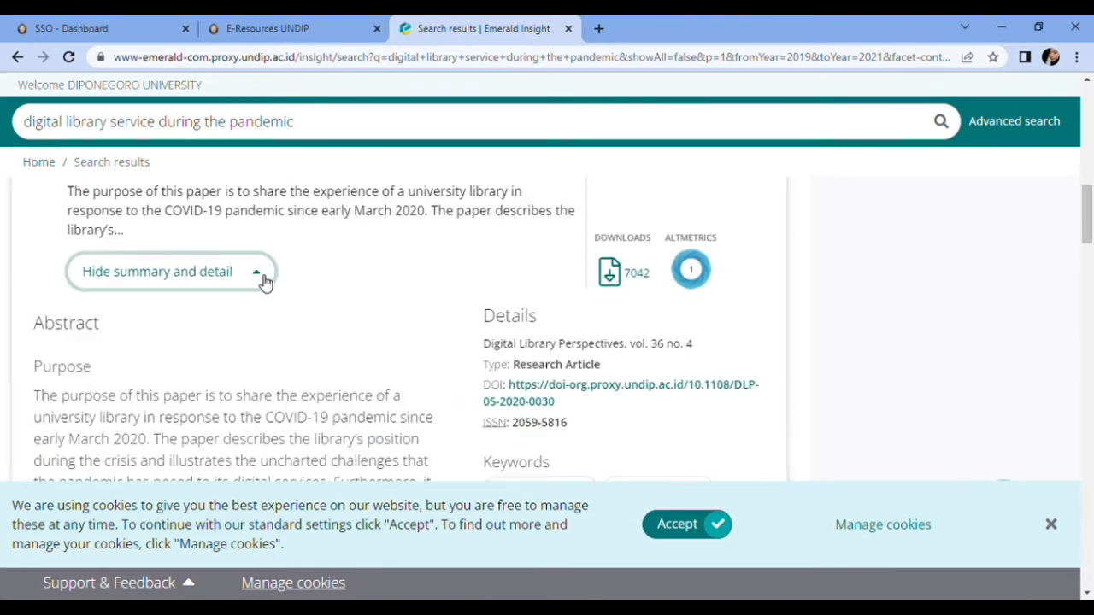
scroll(264, 296, "down", 2)
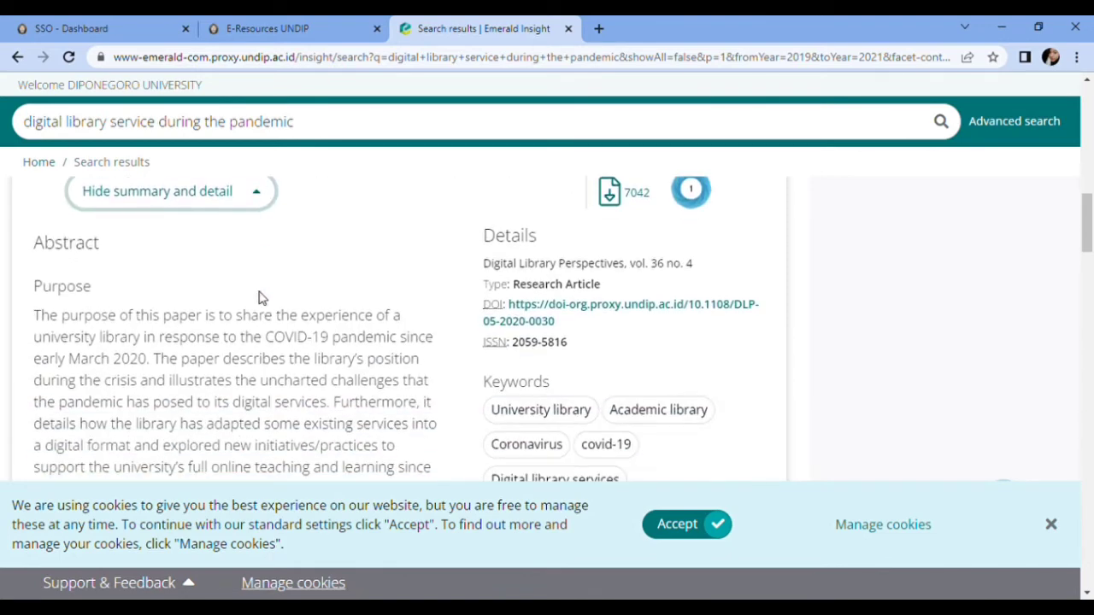
scroll(266, 299, "down", 1)
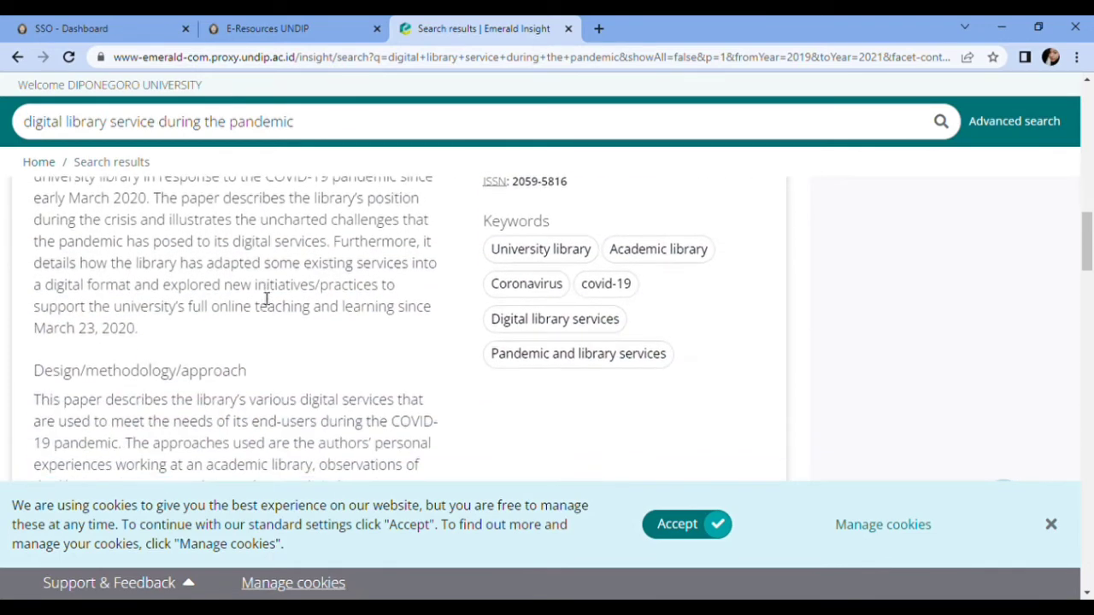
scroll(267, 299, "down", 2)
scroll(267, 299, "down", 2)
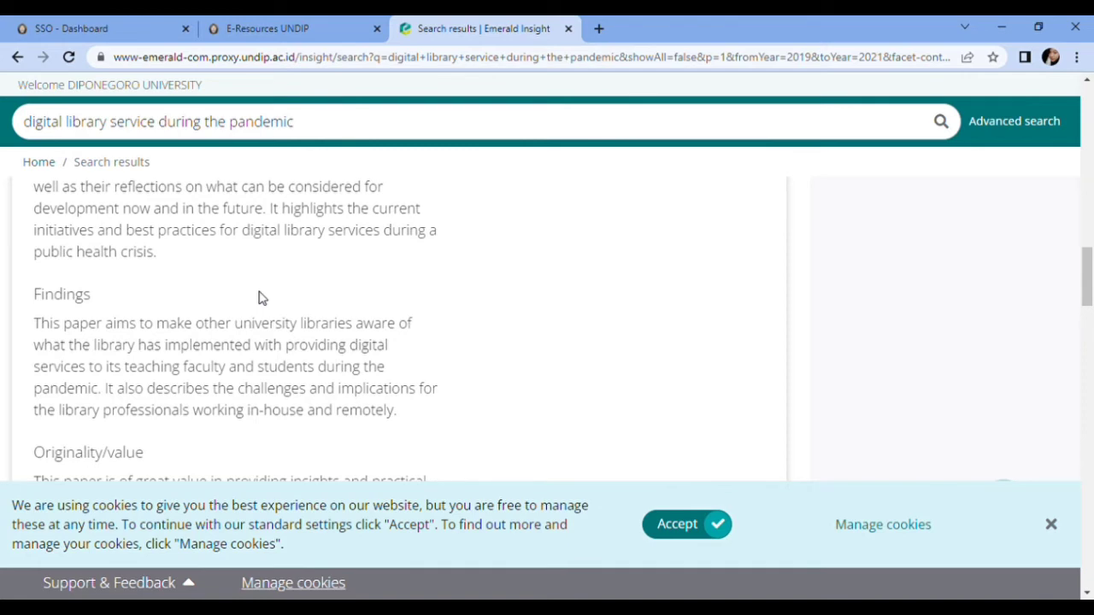
scroll(262, 298, "up", 5)
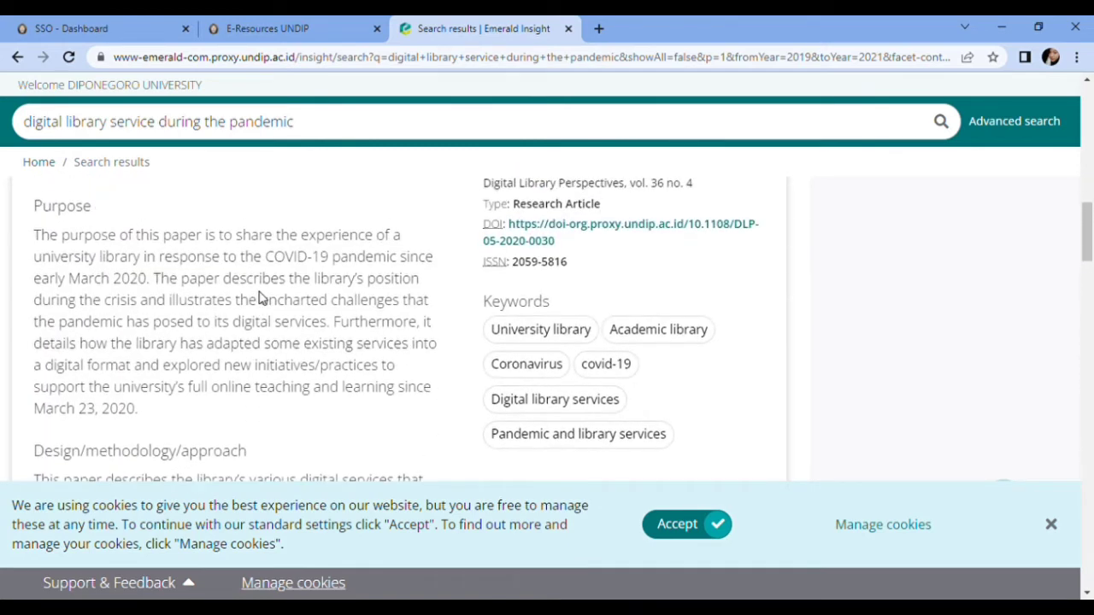
scroll(262, 297, "up", 4)
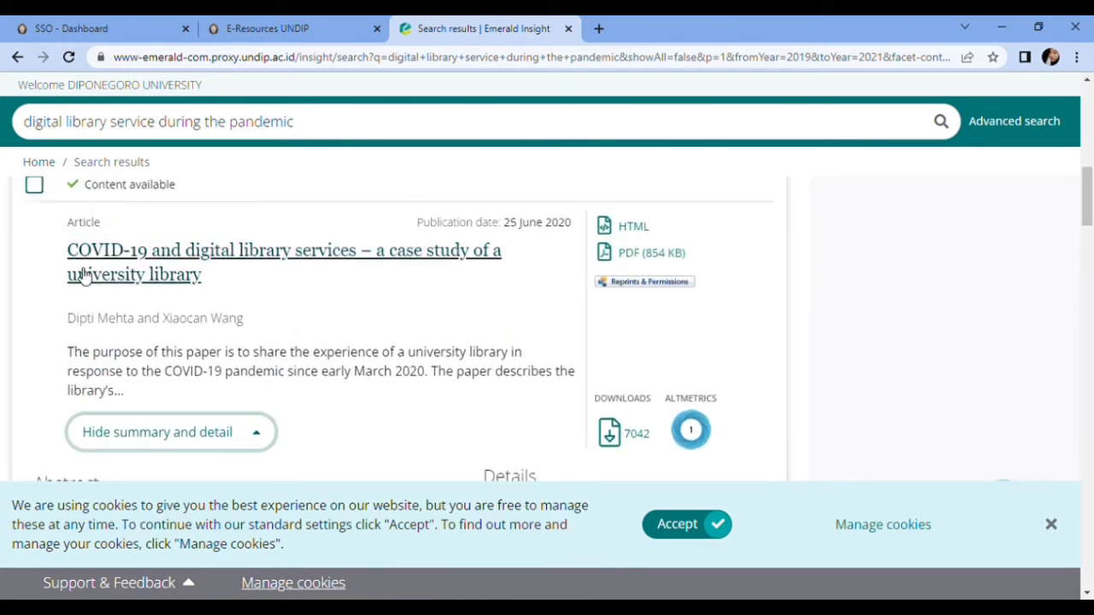